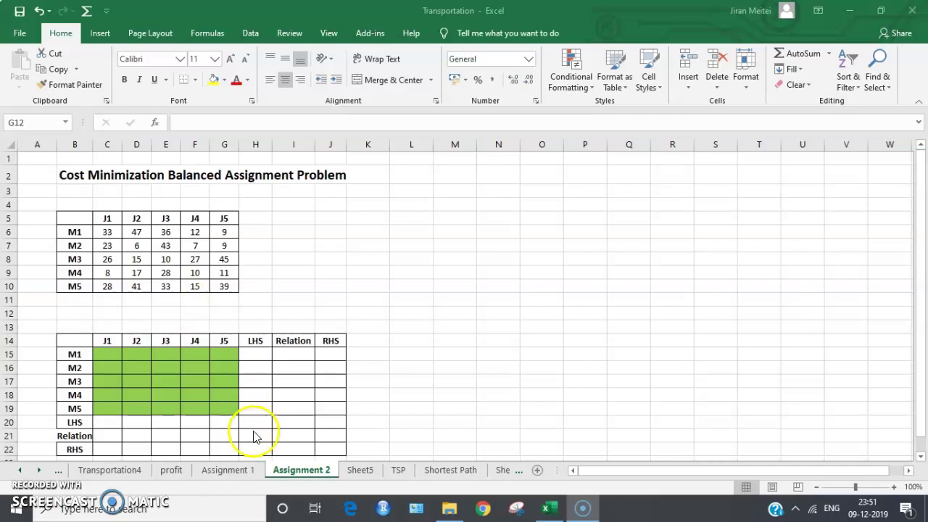
Review the LP formulation and the transportation-style table on the Assignment 1 sheet, and return to the Assignment 2 sheet
click(240, 470)
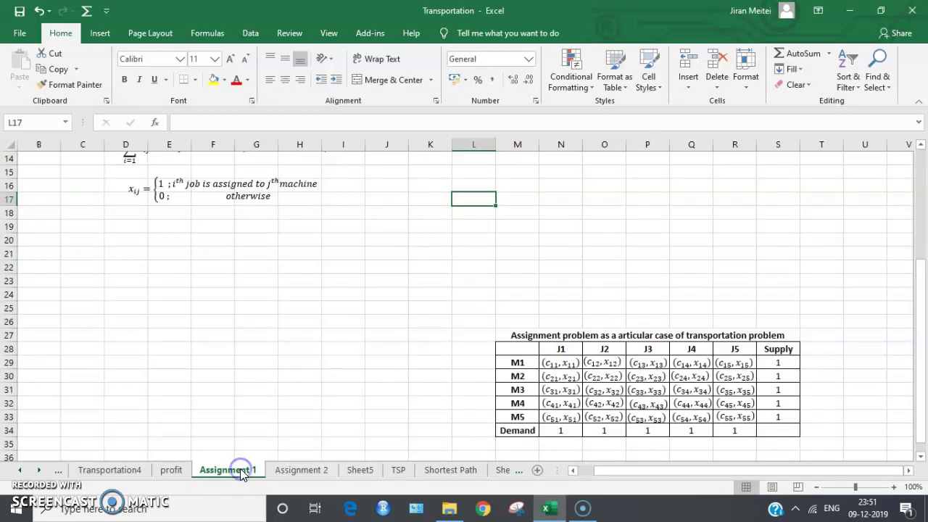
drag(925, 331, 924, 182)
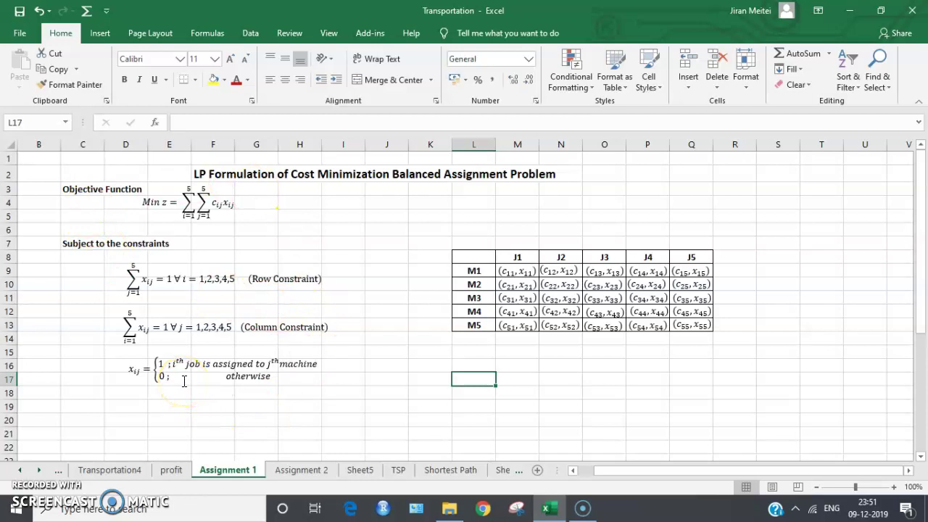
click(231, 208)
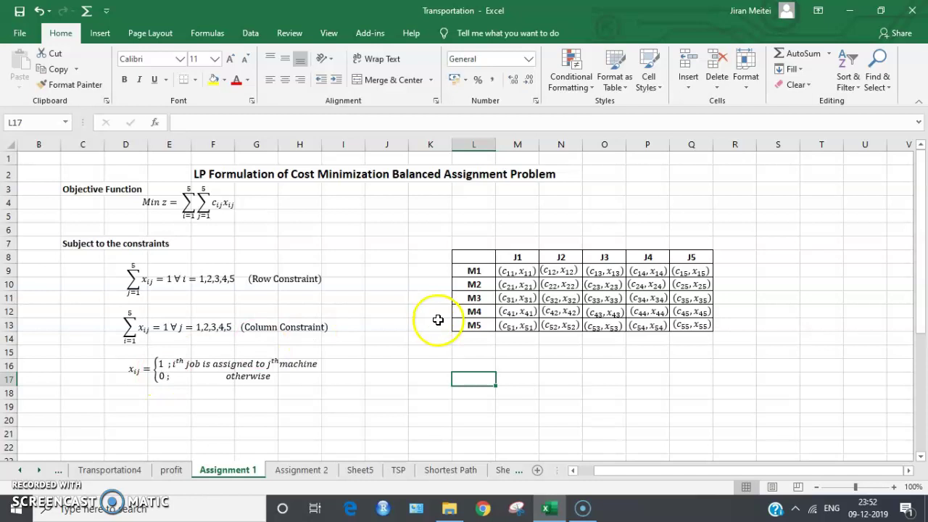
drag(921, 206, 923, 316)
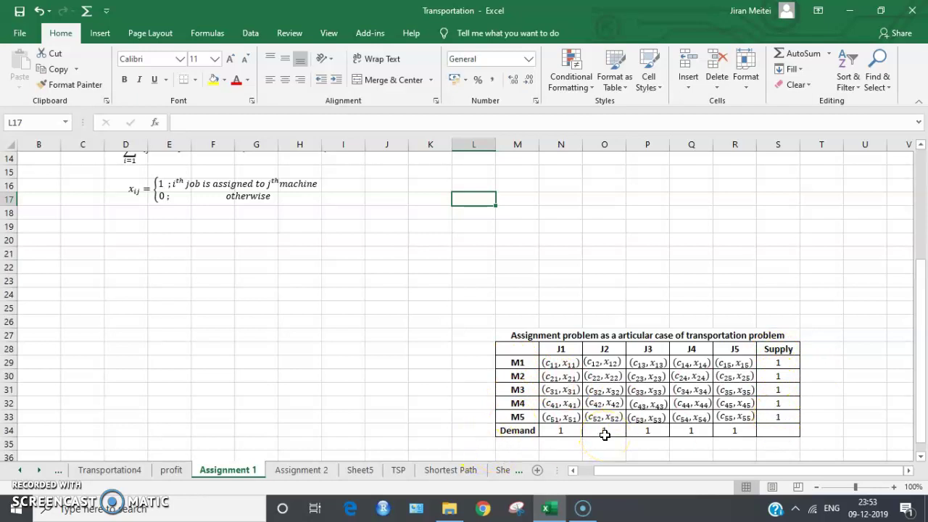
click(293, 476)
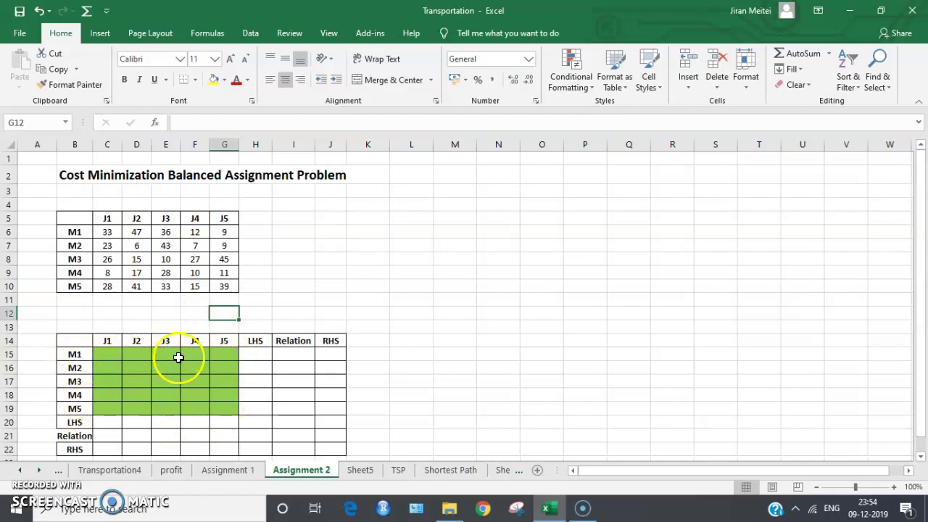
Enter sample decision-variable labels x11 in C15, x12 in D15 and x55 in G19
click(113, 353)
text(x11)
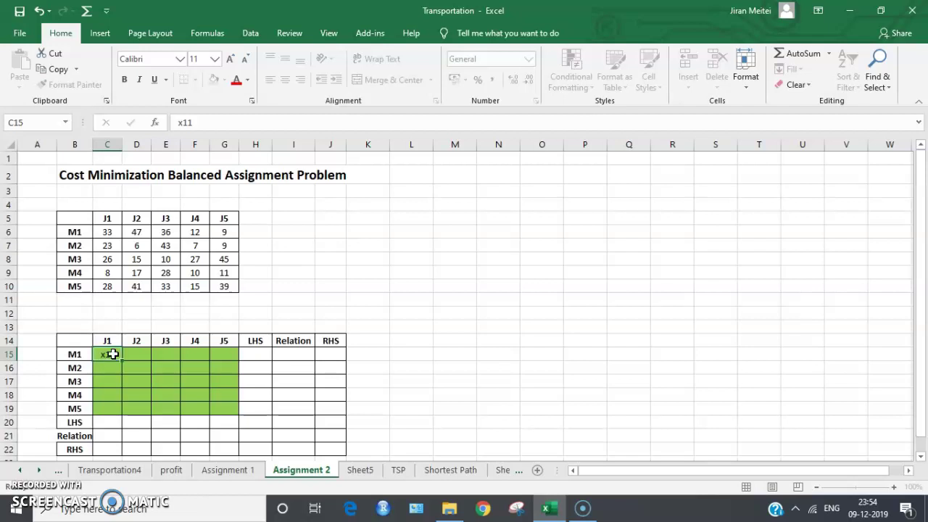
key(Tab)
text(x)
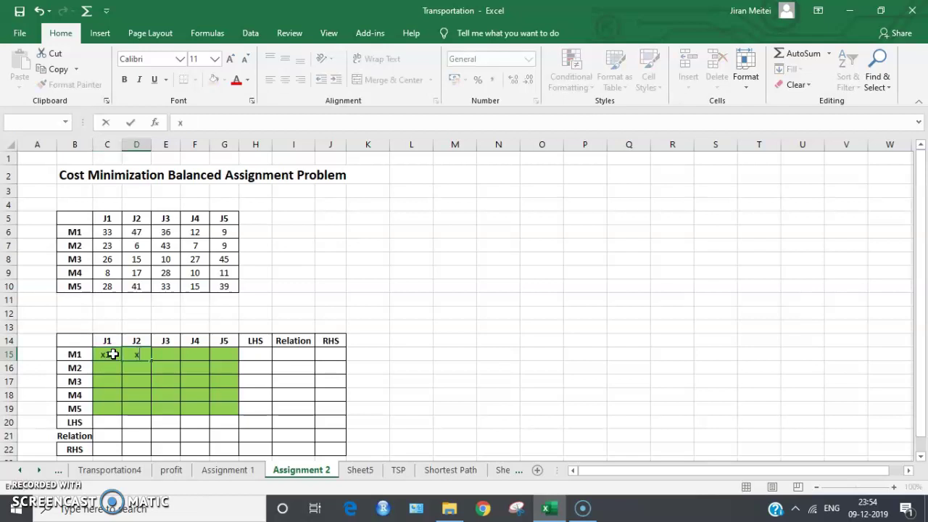
key(Down)
key(Down)
key(Down)
key(Down)
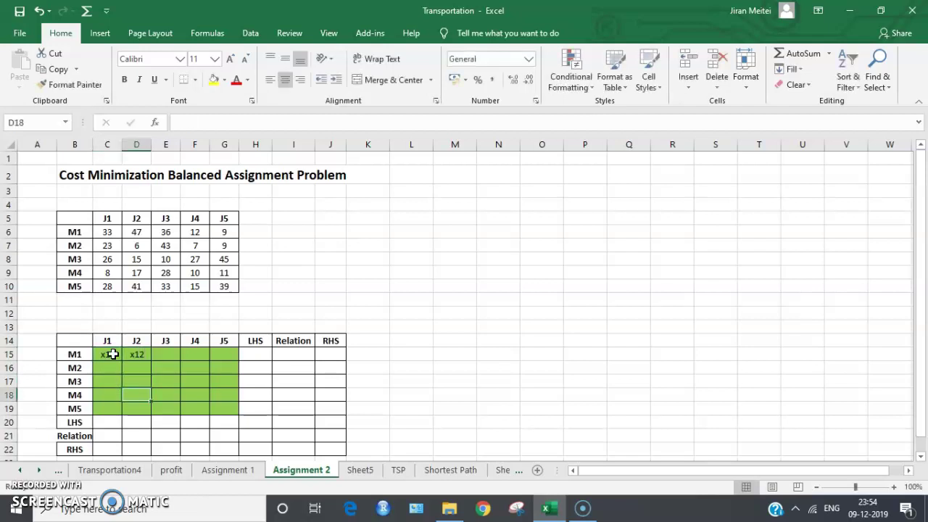
key(Right)
key(Right)
key(Right)
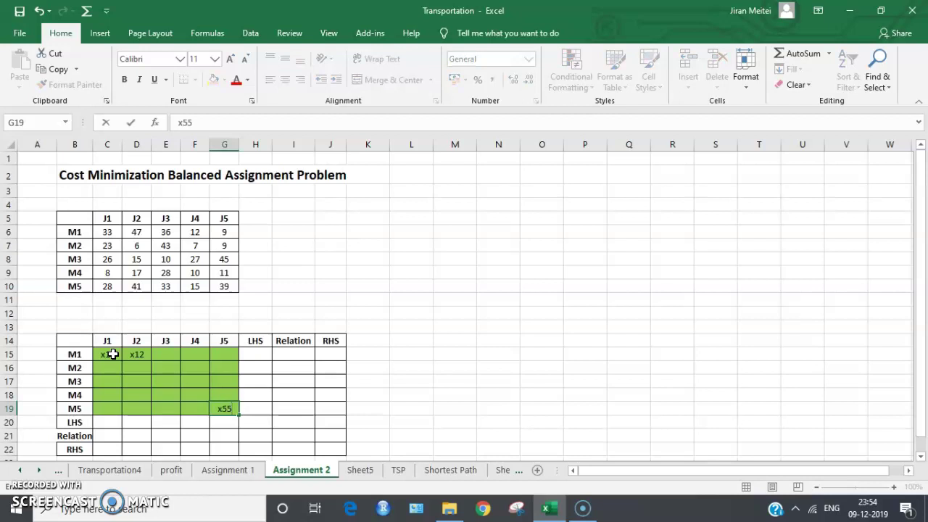
Clear the sample variable labels from the green decision cells C15:G19
click(112, 354)
key(shift+Right)
key(shift+Right)
key(shift+Right)
key(shift+Right)
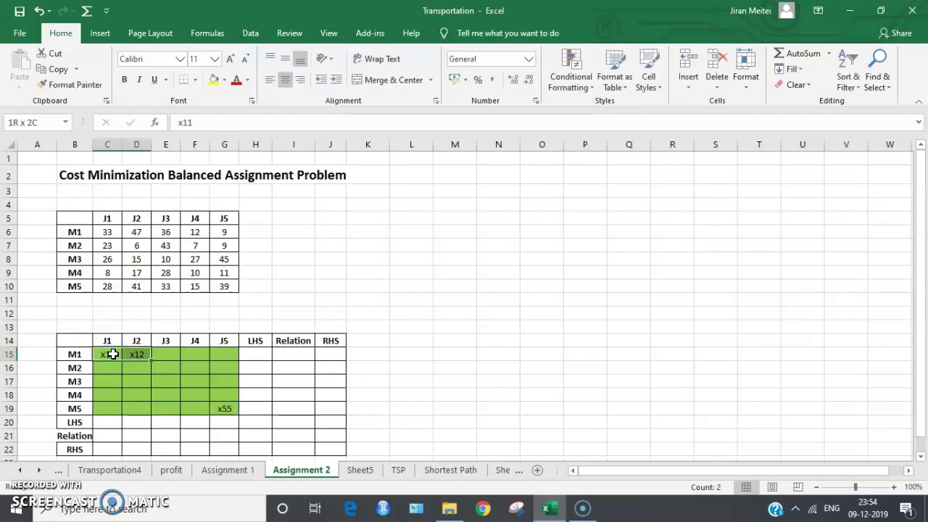
key(shift+Down)
key(shift+Down)
key(shift+Down)
key(shift+Down)
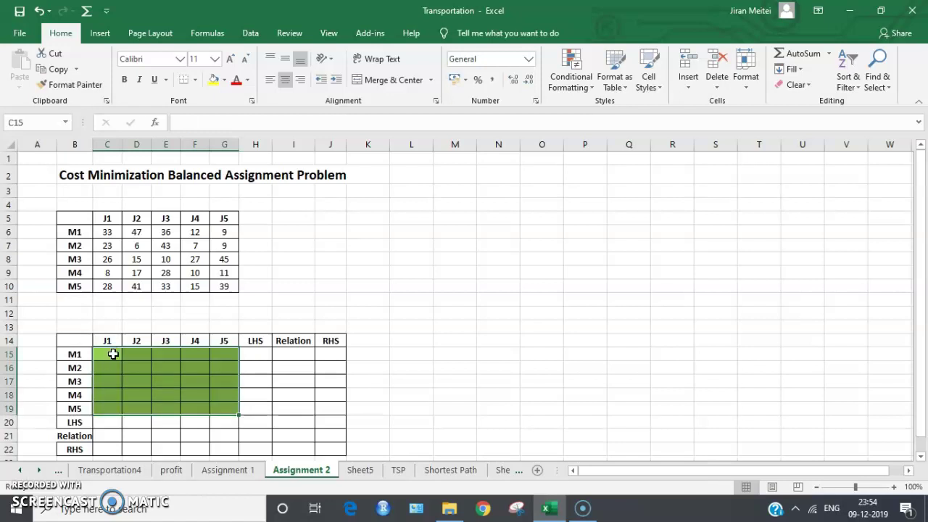
Calculate the M1 LHS in H15 as the sum of C15:G15 and copy the formula down to H19 for M5
click(289, 354)
click(261, 357)
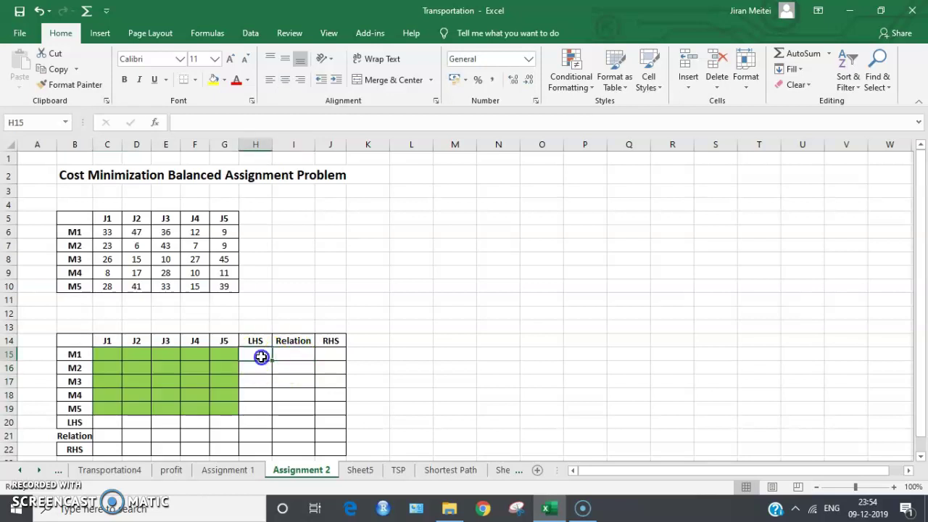
text(=)
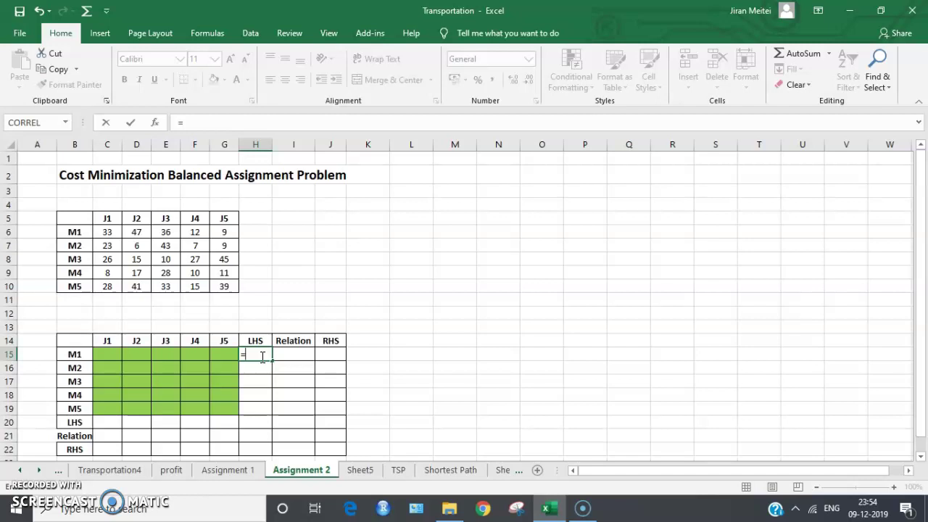
text(Su)
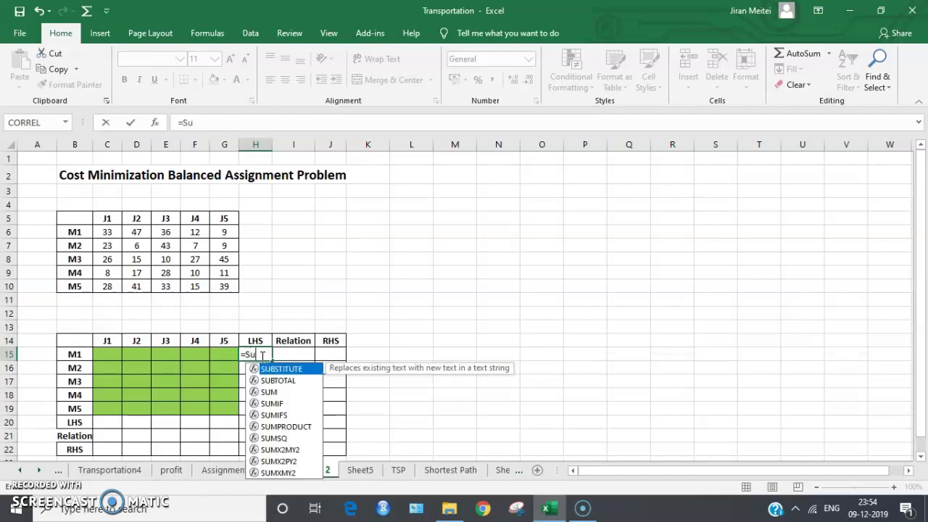
text(m()
drag(108, 354, 221, 360)
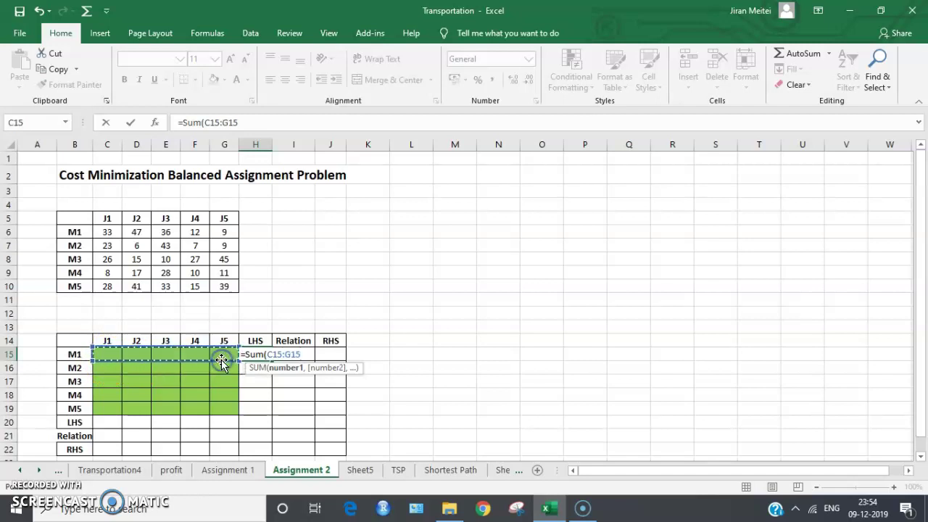
key(Return)
key(Return)
click(269, 354)
drag(273, 360, 272, 409)
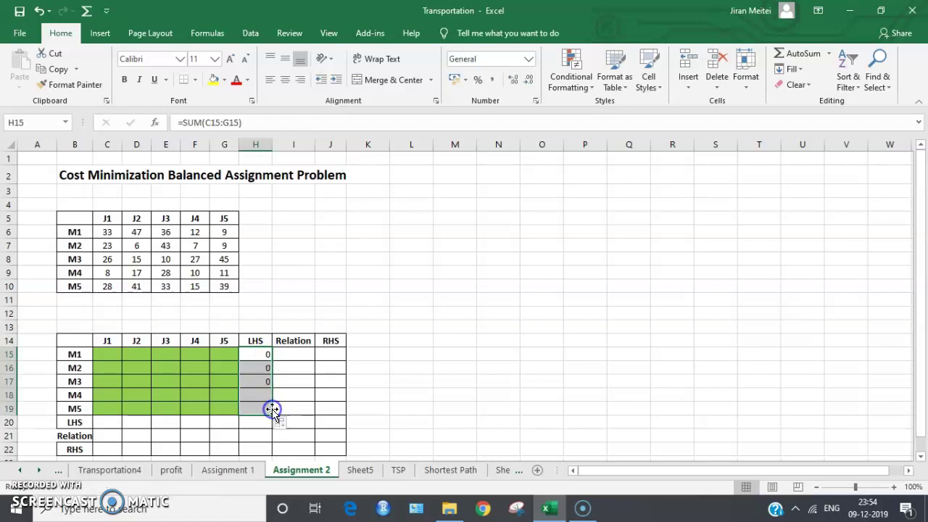
Fill the Relation column with "=" for machines M1 to M5, cells I15:I19
click(287, 354)
text(=)
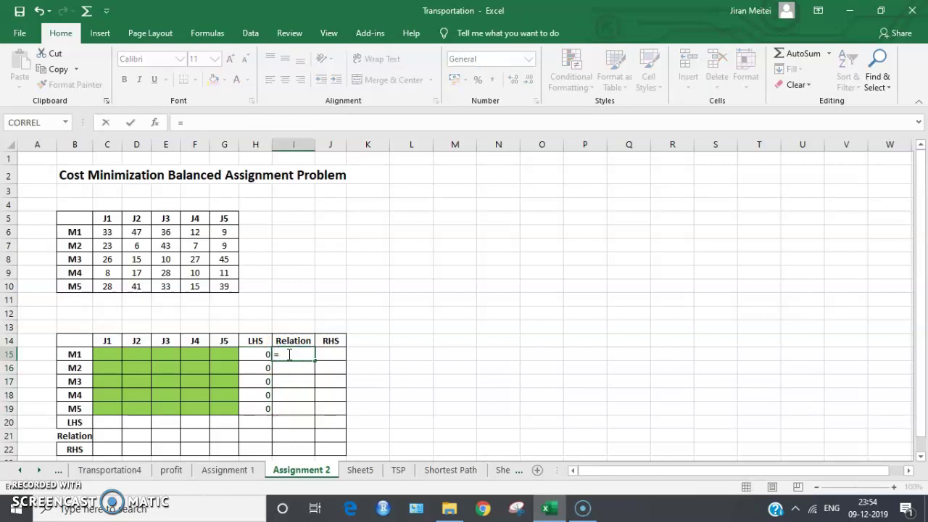
click(288, 354)
drag(316, 361, 314, 410)
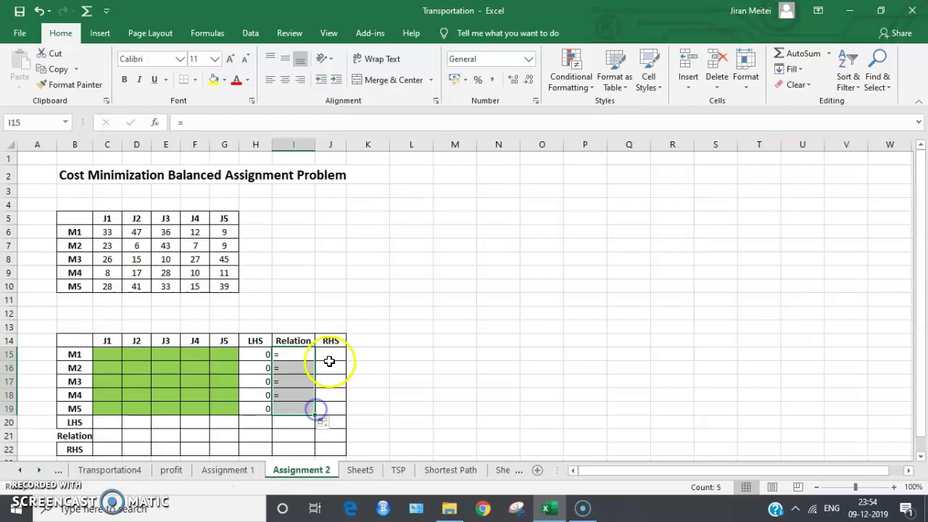
Enter 1 as the RHS for each machine M1 to M5 in cells J15:J19
click(332, 356)
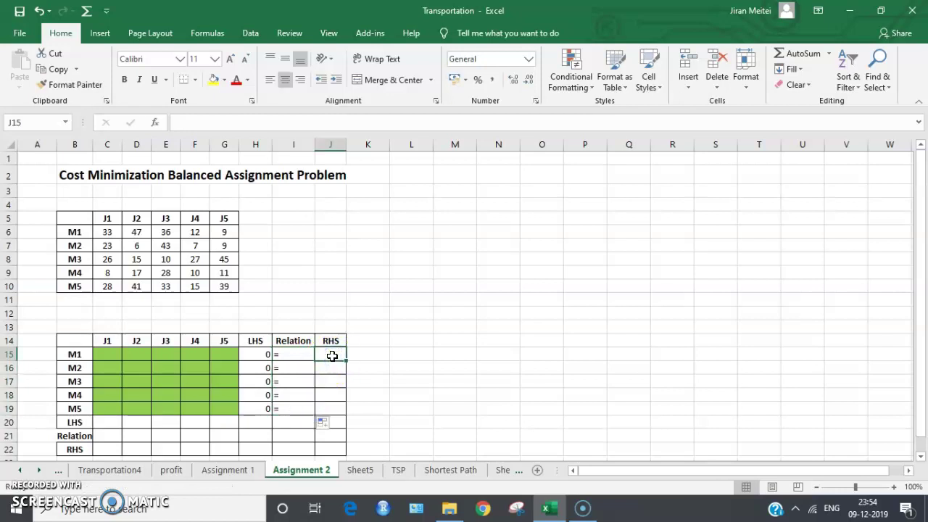
text(1)
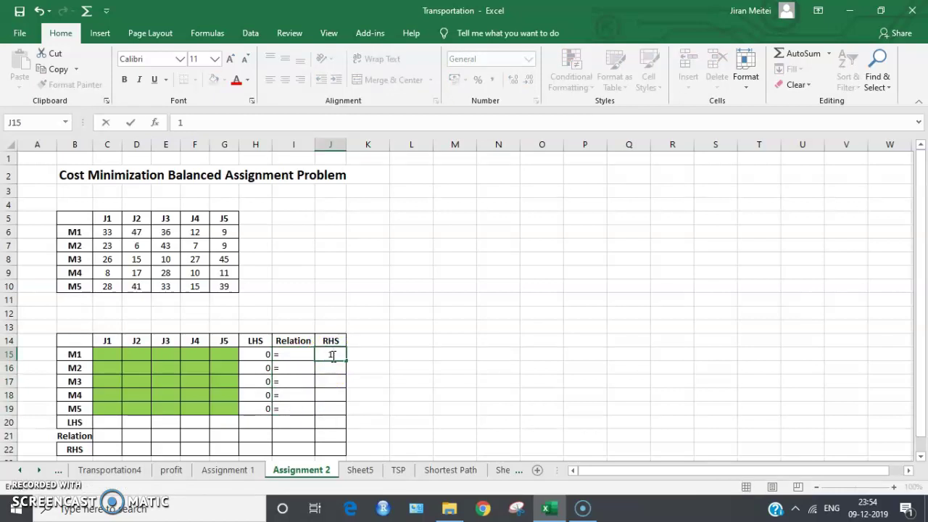
key(Return)
text(1)
key(Return)
text(1)
key(Return)
text(1)
key(Return)
text(1)
key(Return)
Calculate the J1 column's LHS in C20 as the sum of C15:C19
key(Left)
key(Left)
key(Left)
key(Left)
key(Left)
key(Left)
key(Left)
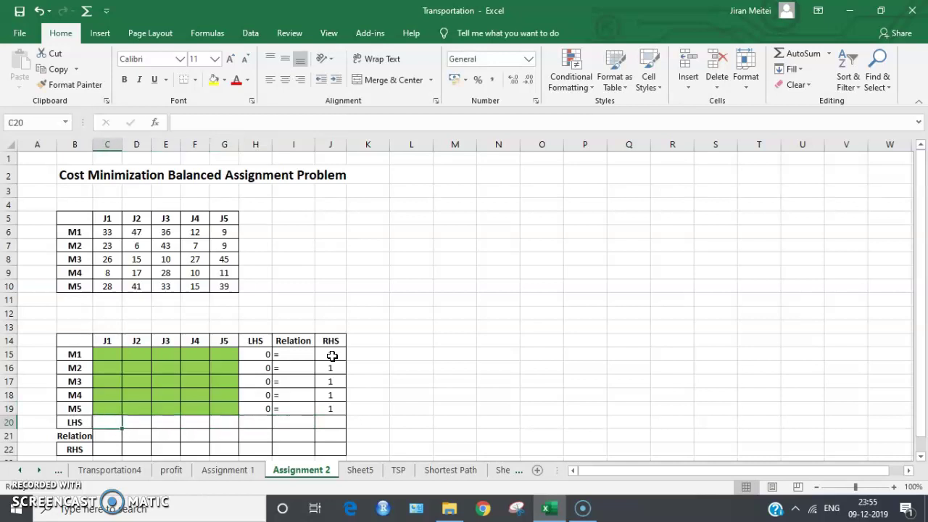
text(=sum)
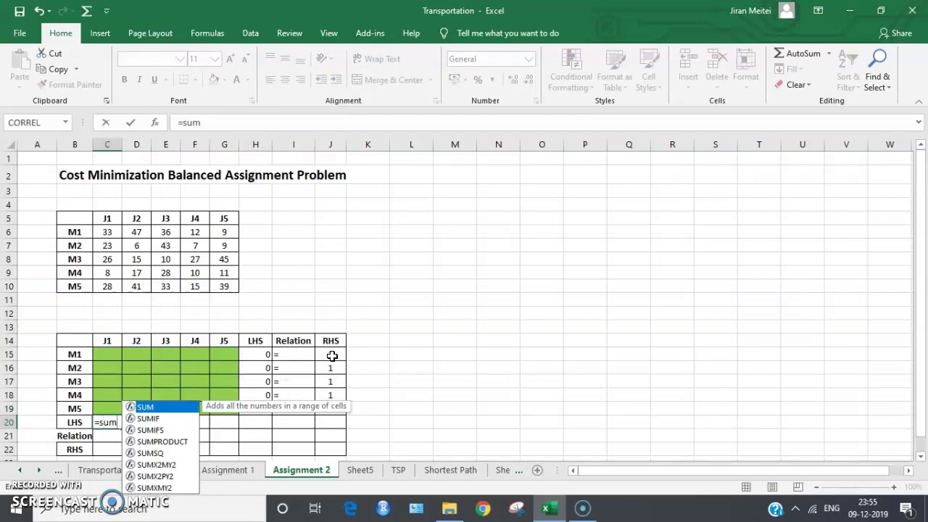
text(()
drag(123, 356, 116, 410)
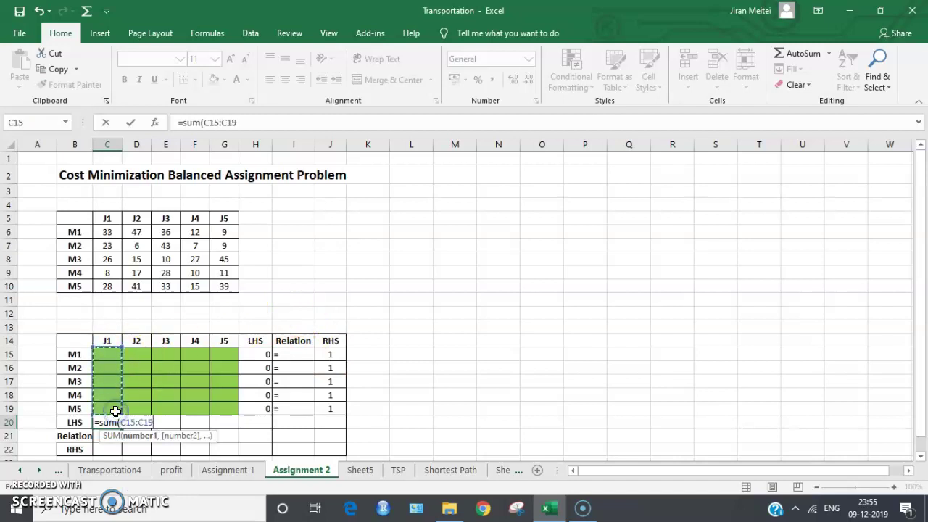
key(Return)
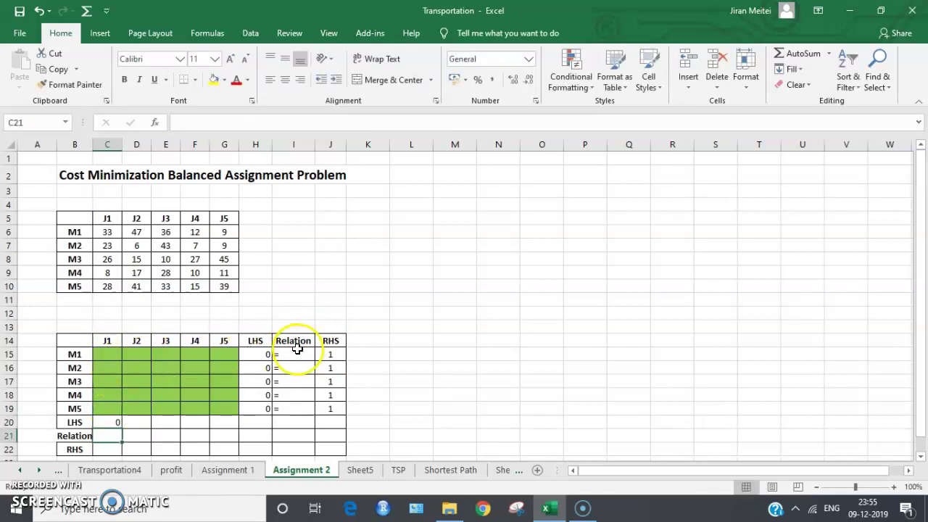
Enter 1 as the RHS for each job J1 to J5 in cells C22:G22
click(109, 448)
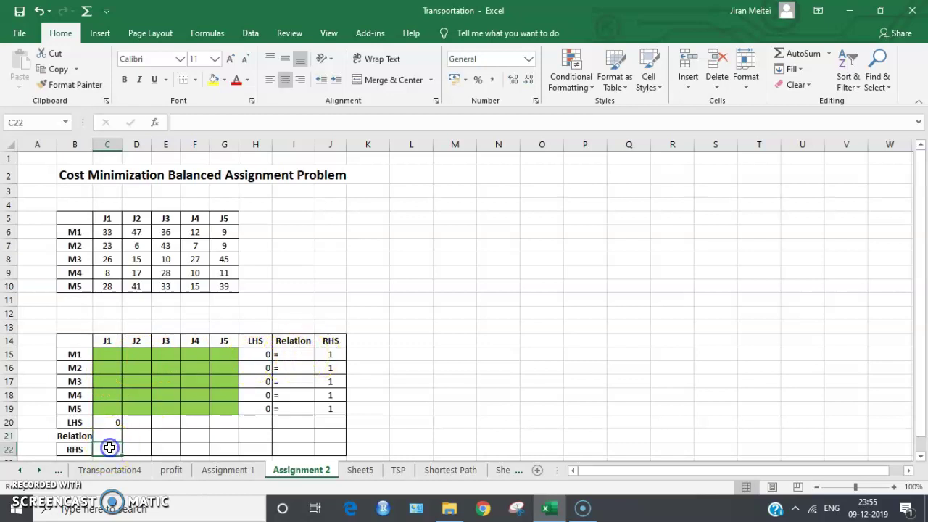
text(1)
key(Tab)
text(1)
key(Tab)
text(1)
key(Tab)
text(1)
key(Tab)
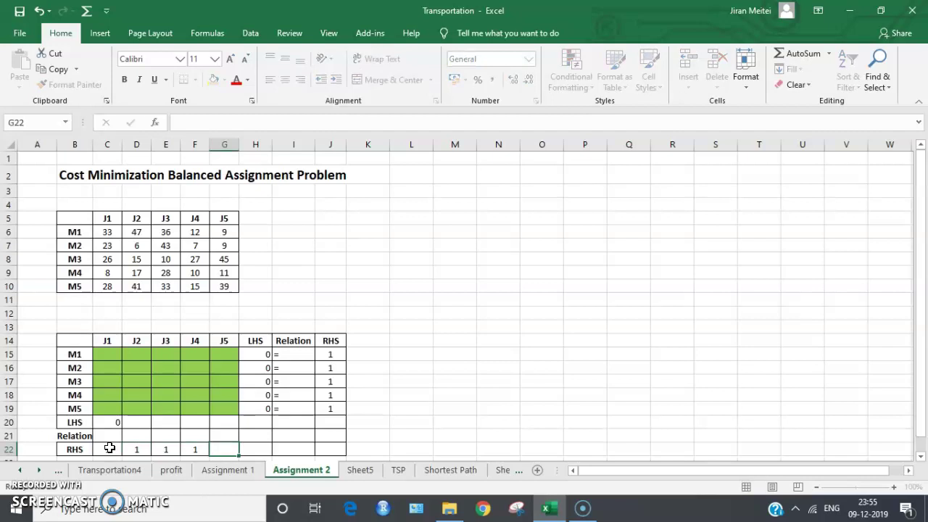
text(1)
Copy the J1 LHS sum across to G20 and fill the Relation row C21:G21 with "="
click(109, 422)
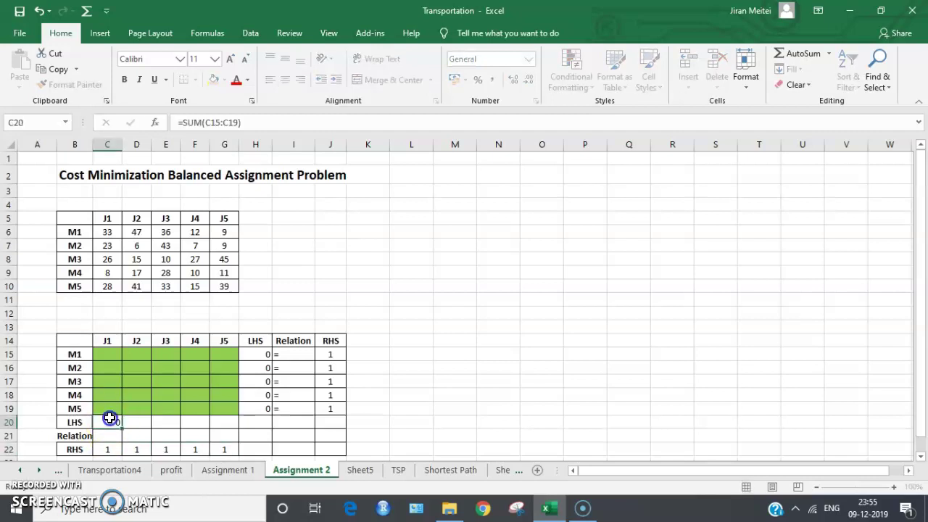
drag(123, 429, 236, 425)
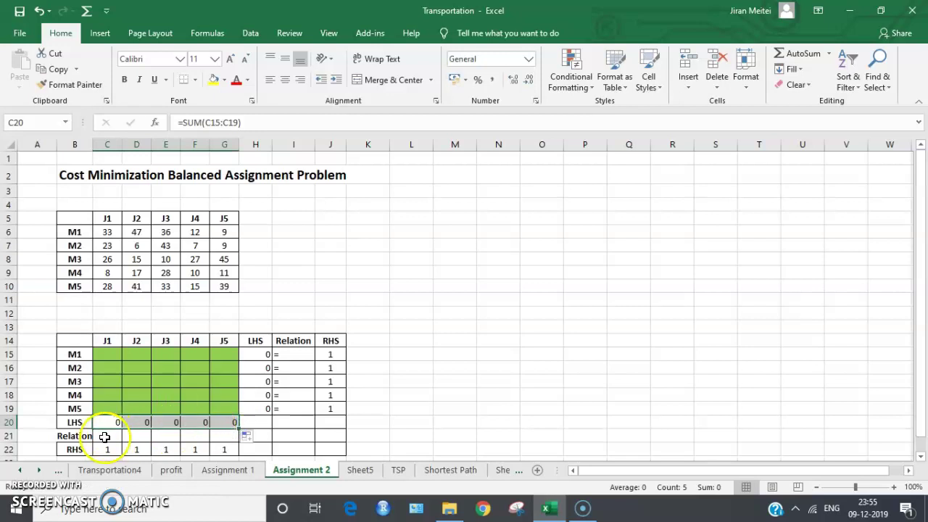
click(105, 436)
text(=)
key(Return)
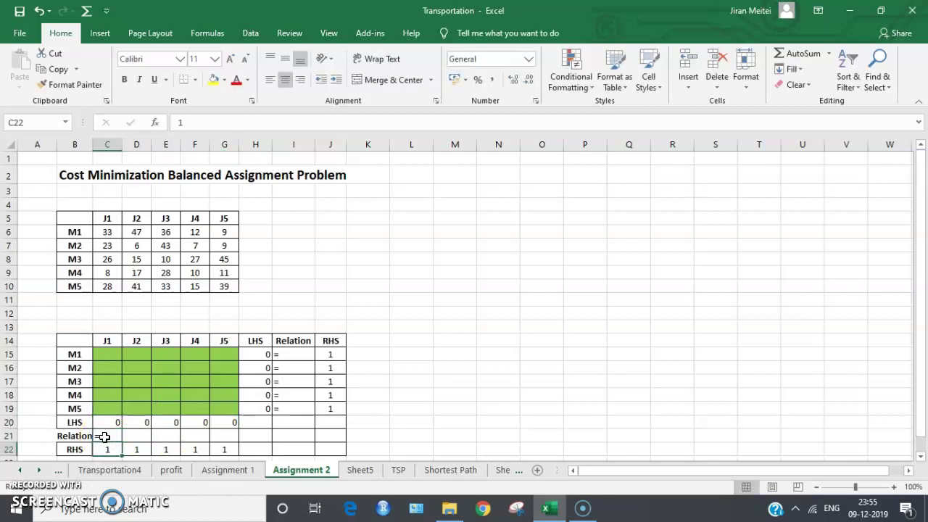
click(113, 435)
drag(125, 441, 230, 443)
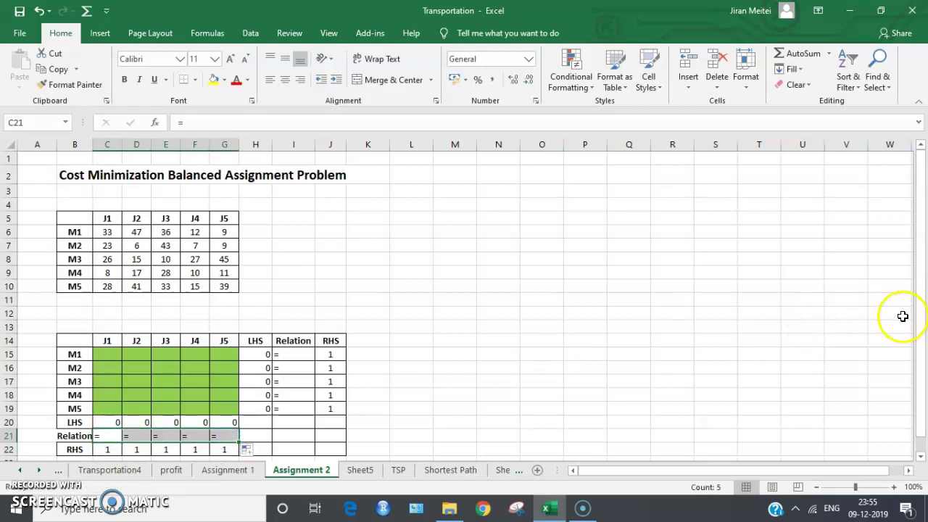
Enter the label "Total Cost" in cell K11
drag(919, 327, 919, 335)
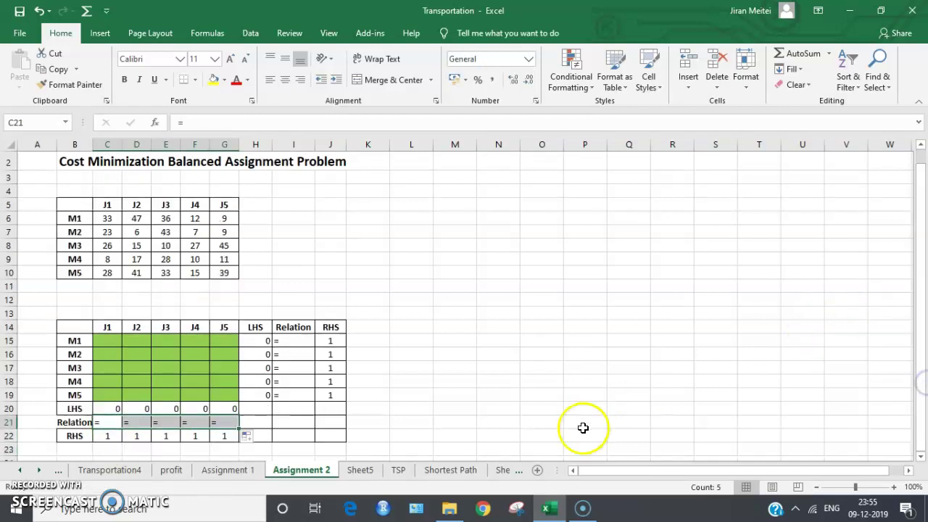
click(374, 286)
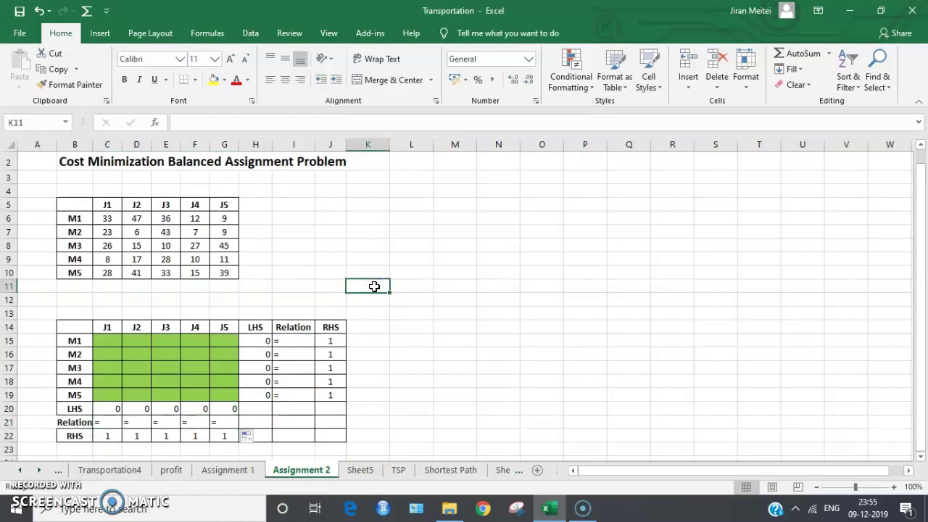
text(Total Cost)
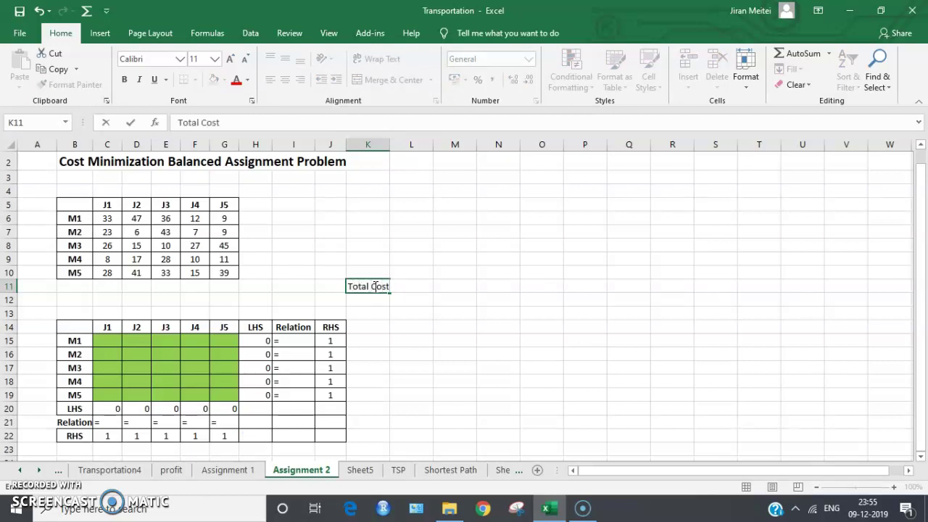
key(Tab)
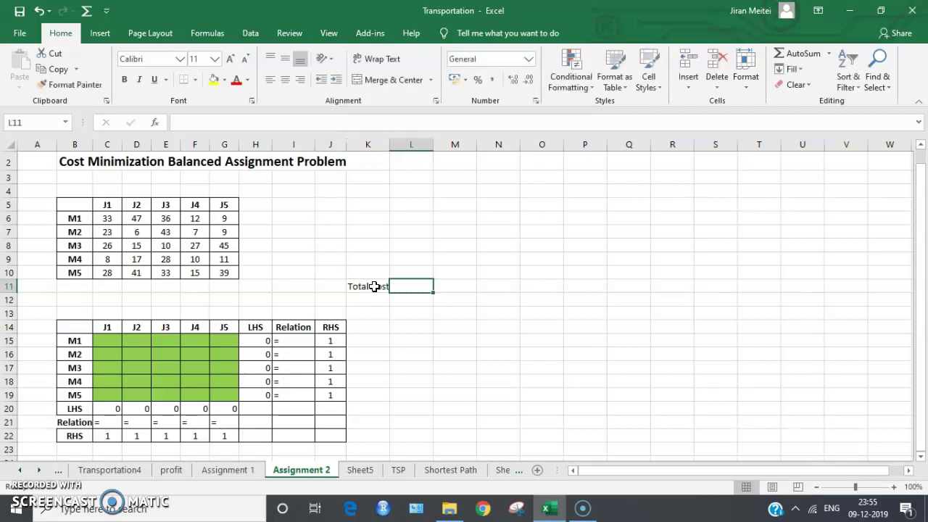
Calculate the total cost in L11 as the SUMPRODUCT of the cost matrix C6:G10 and the assignment cells C15:G19
text(=)
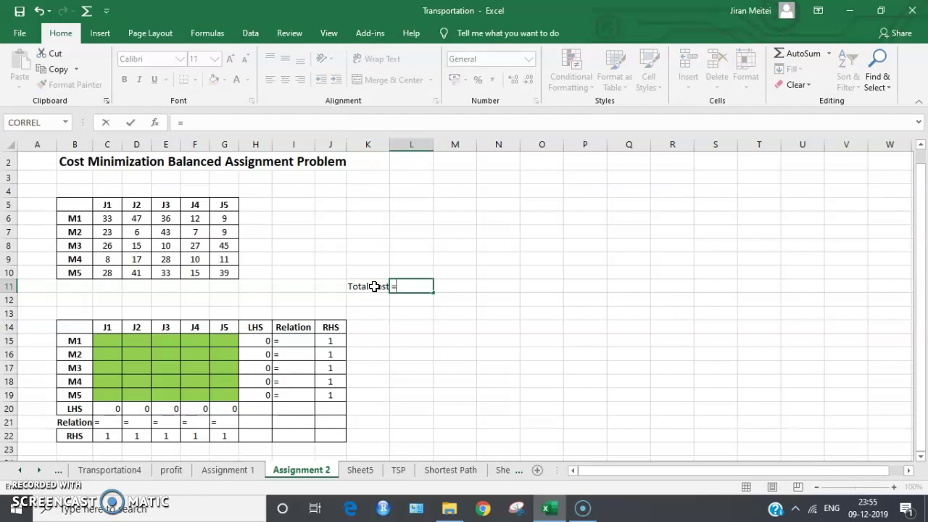
text(sump)
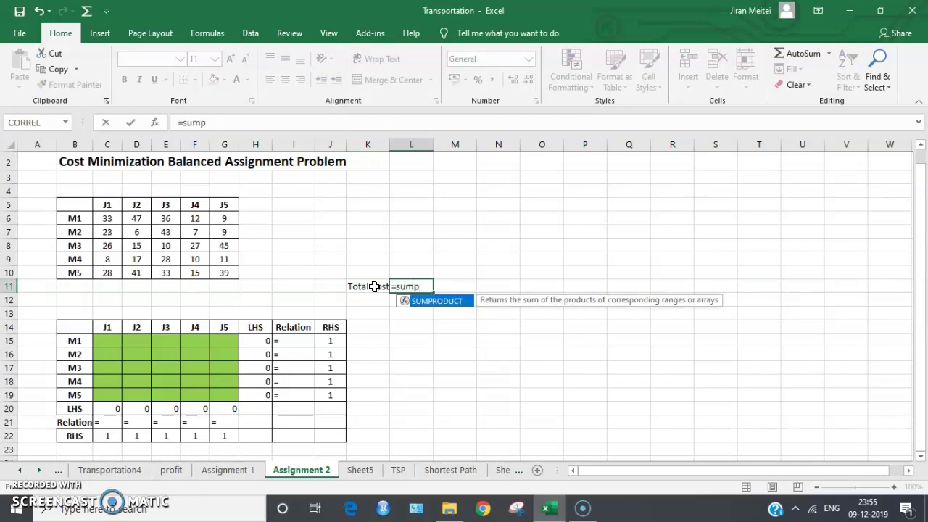
double_click(437, 301)
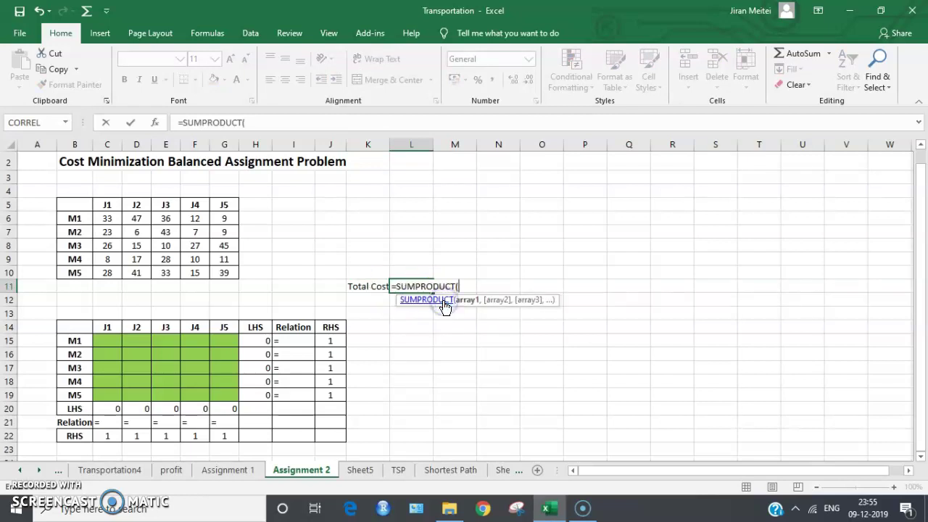
drag(107, 218, 238, 271)
text(,)
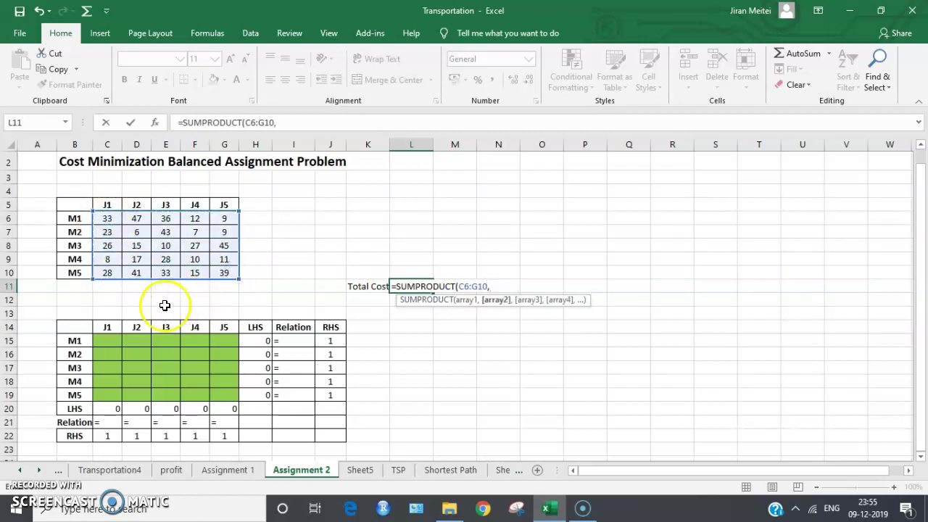
drag(107, 340, 227, 398)
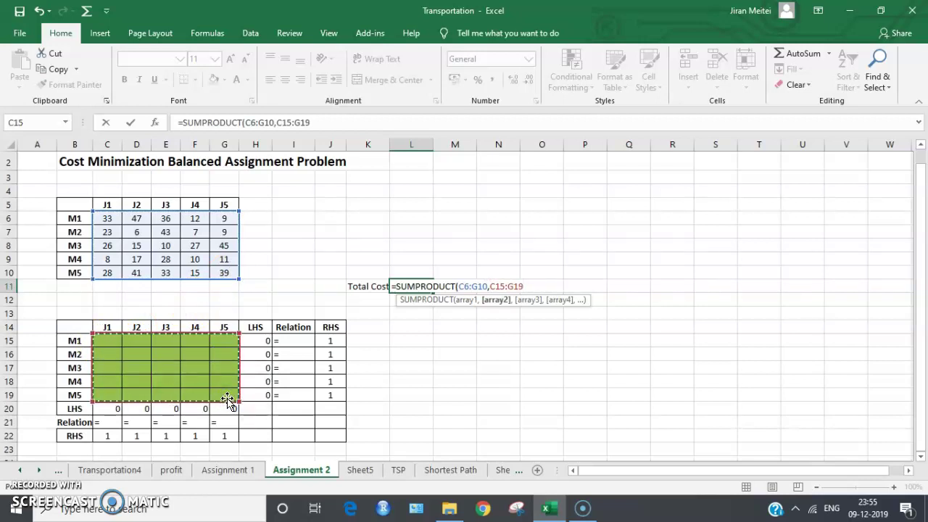
text())
key(Return)
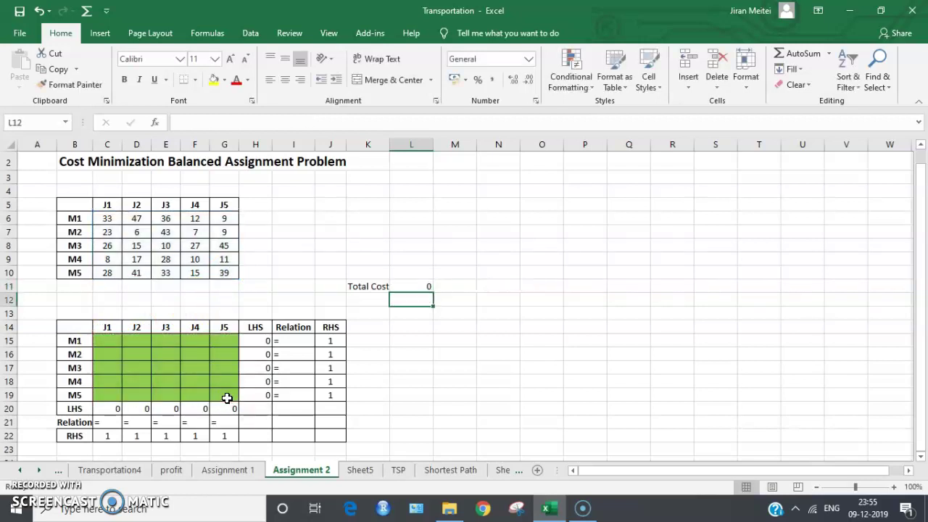
Highlight the total cost cell L11 with a yellow fill
click(366, 285)
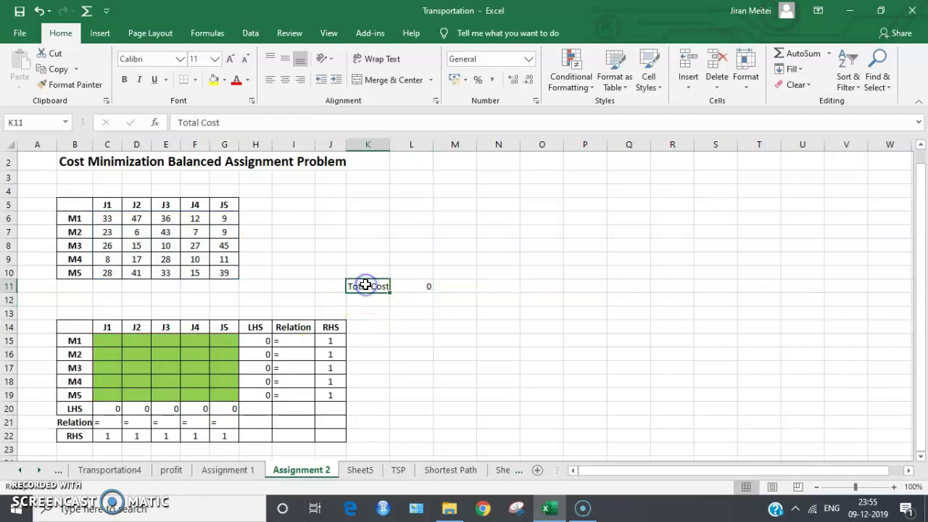
click(407, 286)
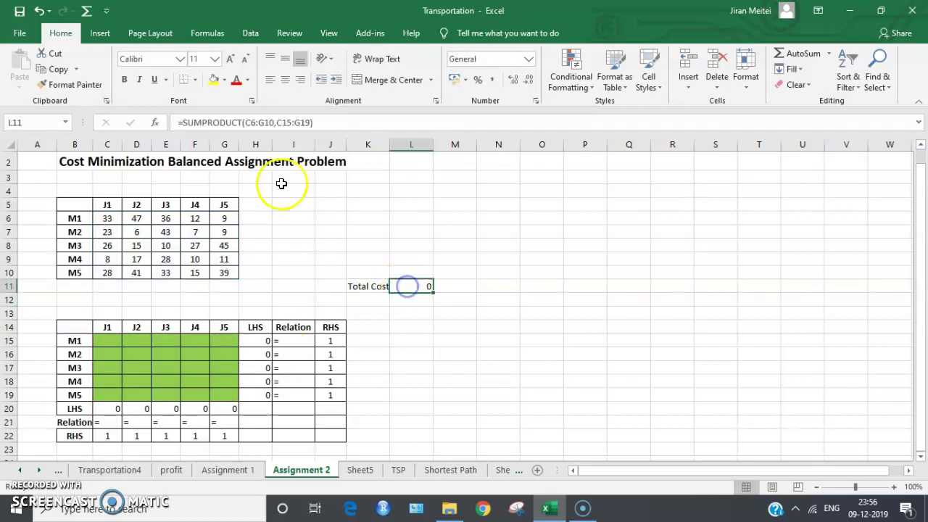
click(213, 80)
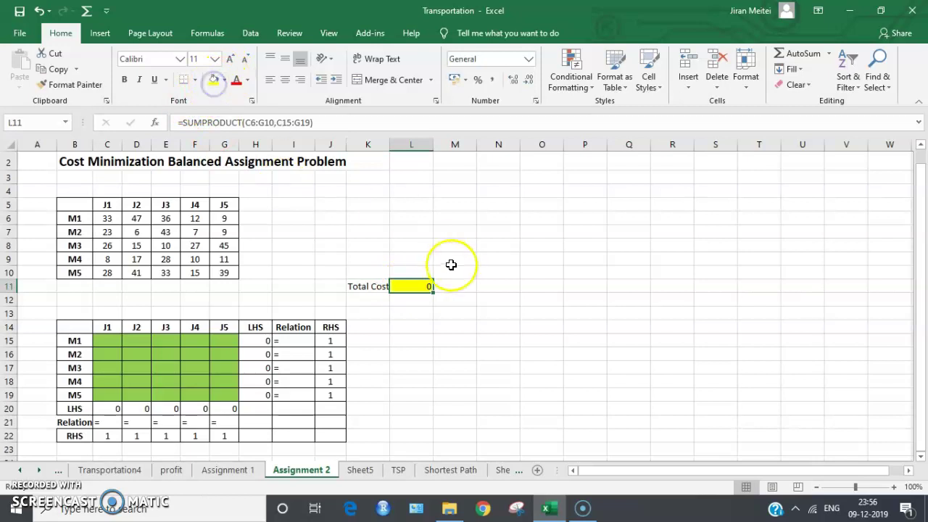
click(453, 339)
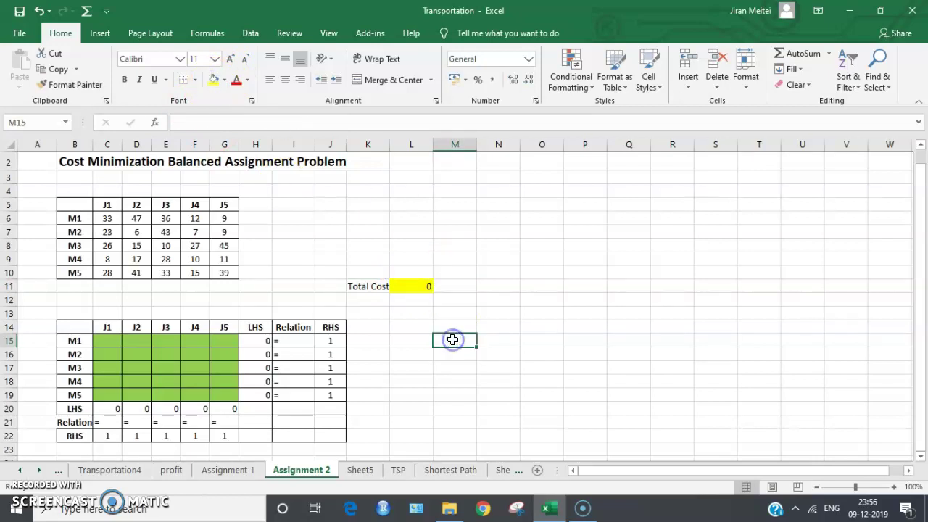
Center the contents of the assignment table B14:J22 horizontally
drag(88, 333, 326, 429)
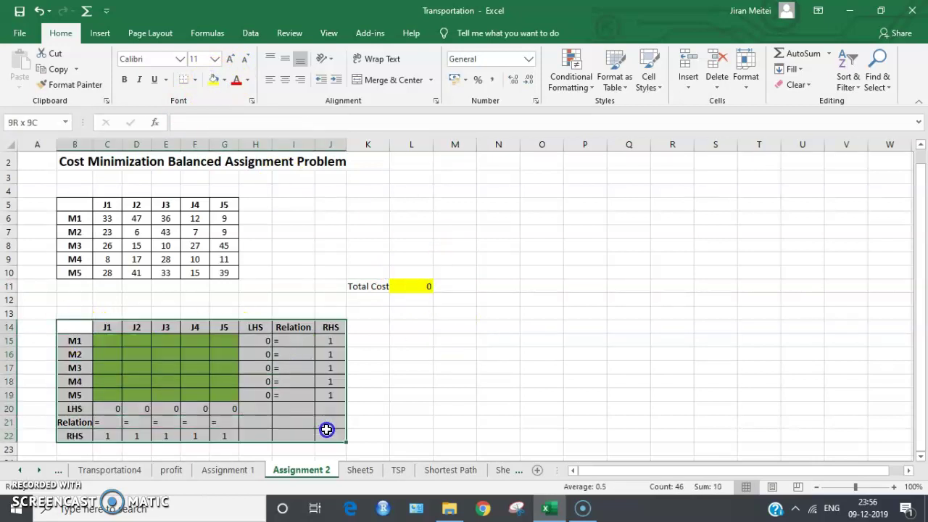
click(283, 84)
click(284, 84)
click(284, 84)
click(283, 84)
click(460, 187)
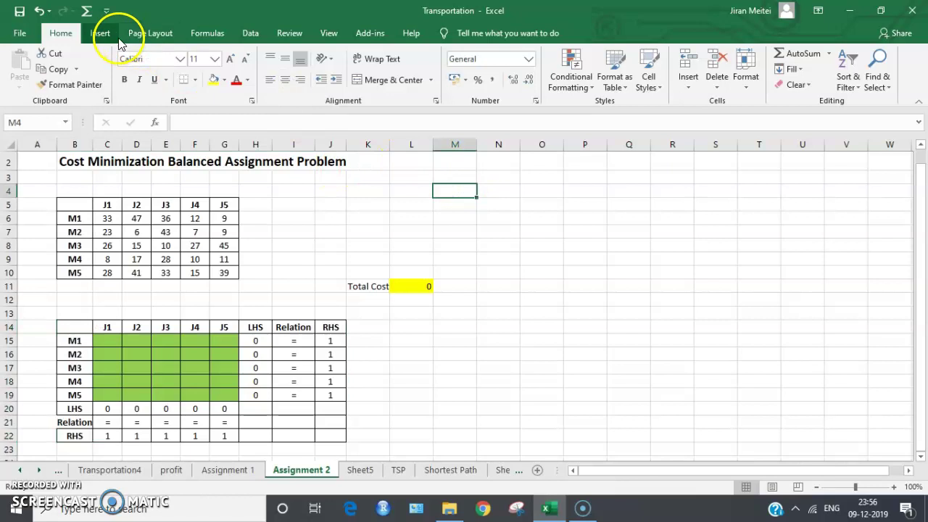
Set up Solver to minimize objective cell L11 by changing the variable cells C15:G19
click(248, 34)
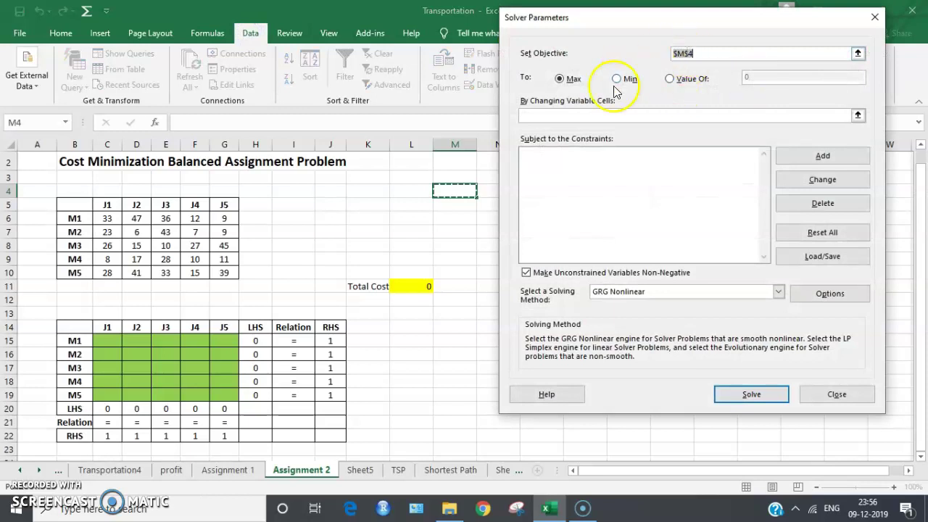
click(726, 52)
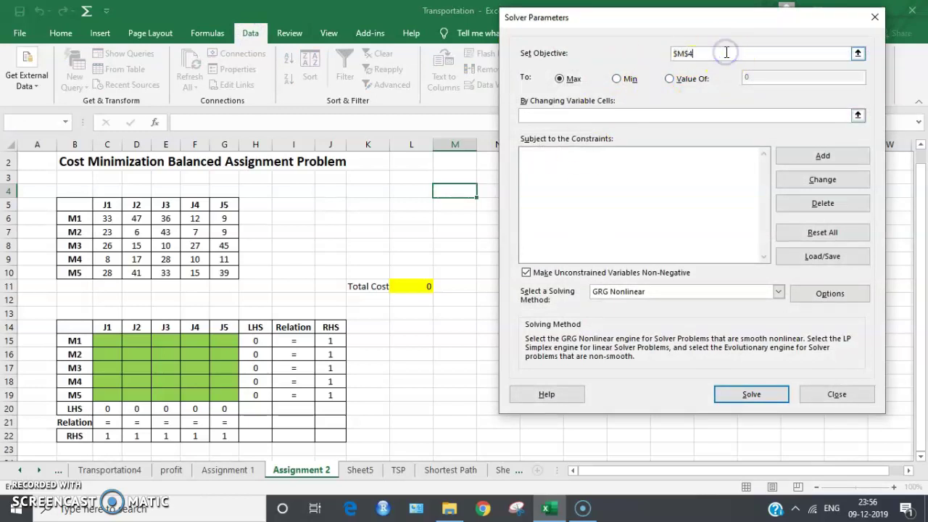
click(403, 287)
click(616, 78)
click(598, 113)
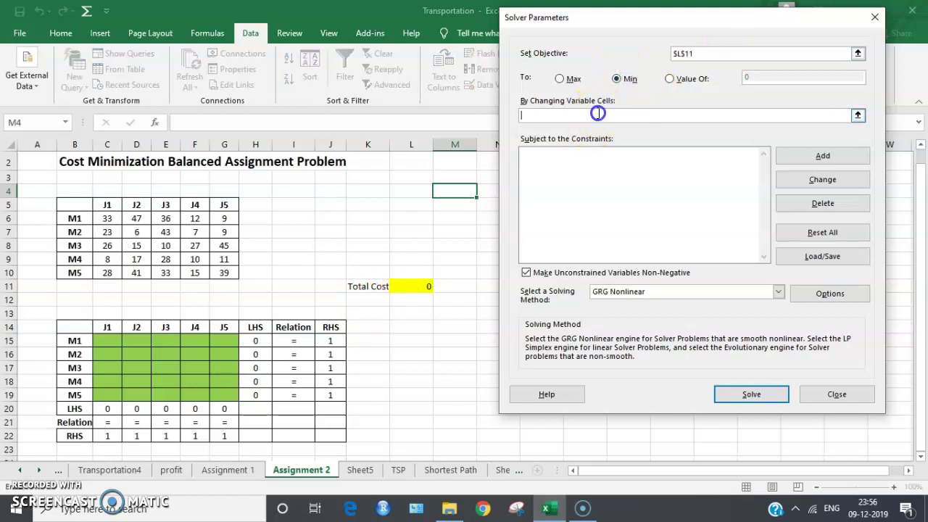
drag(98, 341, 226, 390)
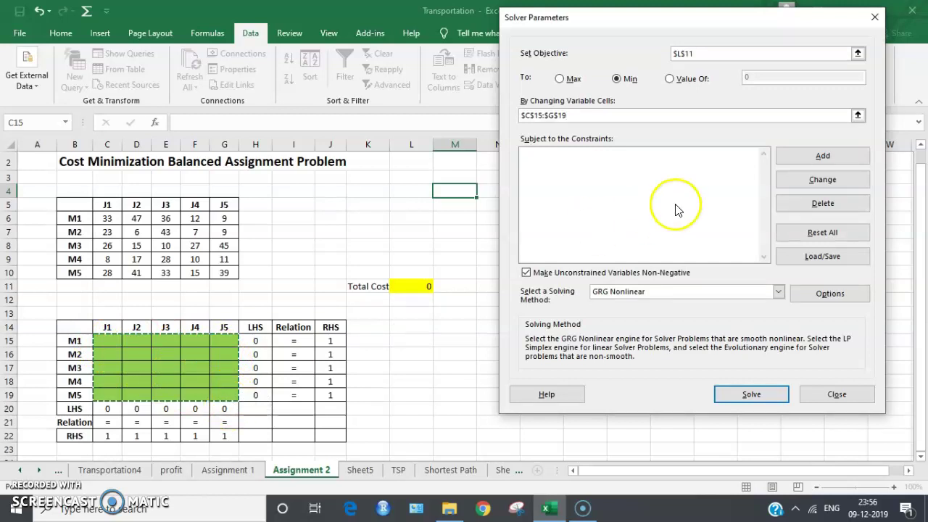
Add a Solver constraint making the machine LHS cells H15:H19 equal to the RHS cells J15:J19
click(823, 156)
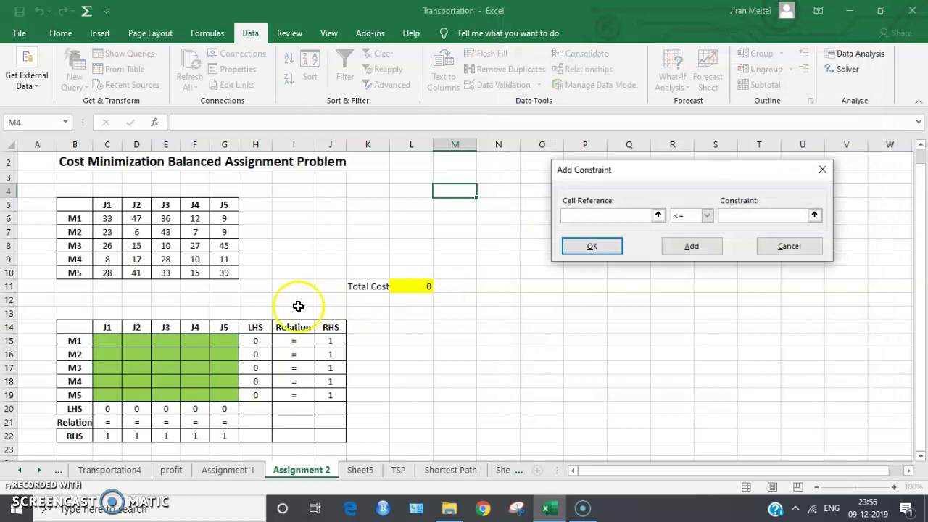
drag(254, 340, 251, 395)
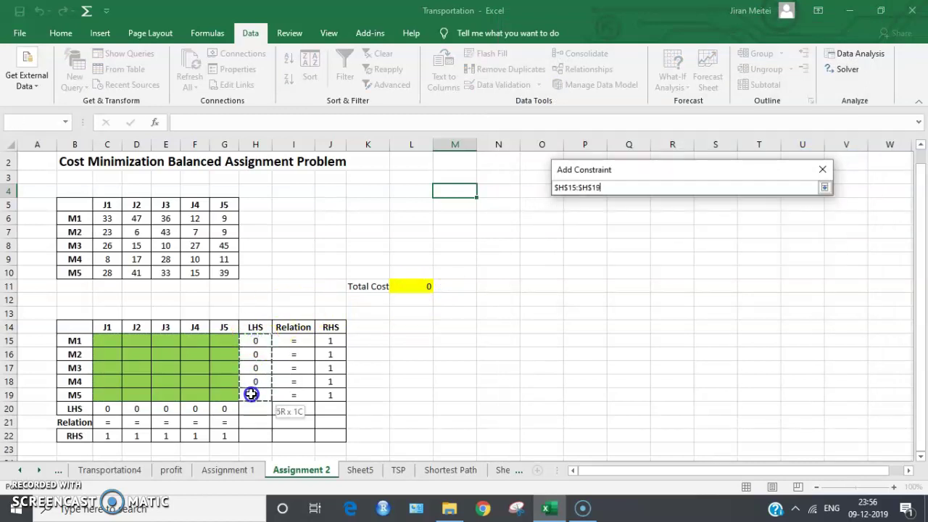
click(707, 216)
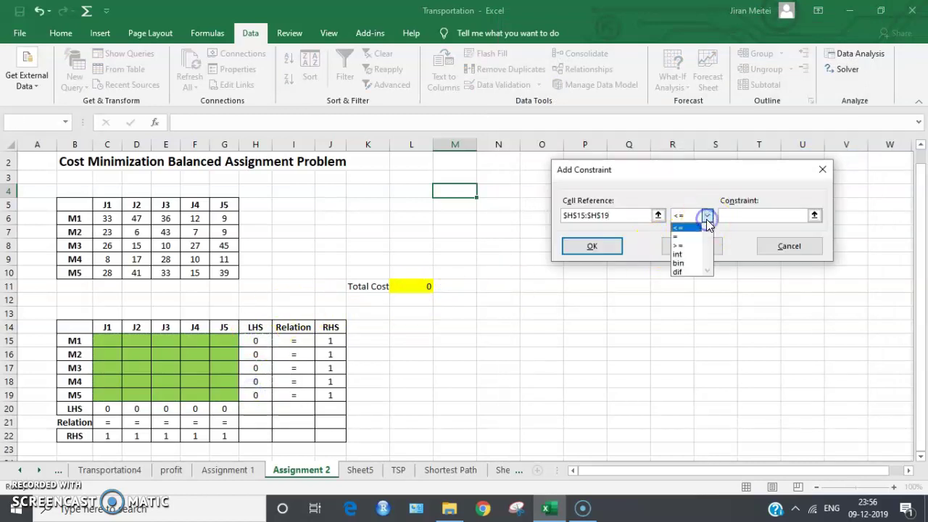
click(692, 235)
drag(326, 340, 326, 393)
click(678, 247)
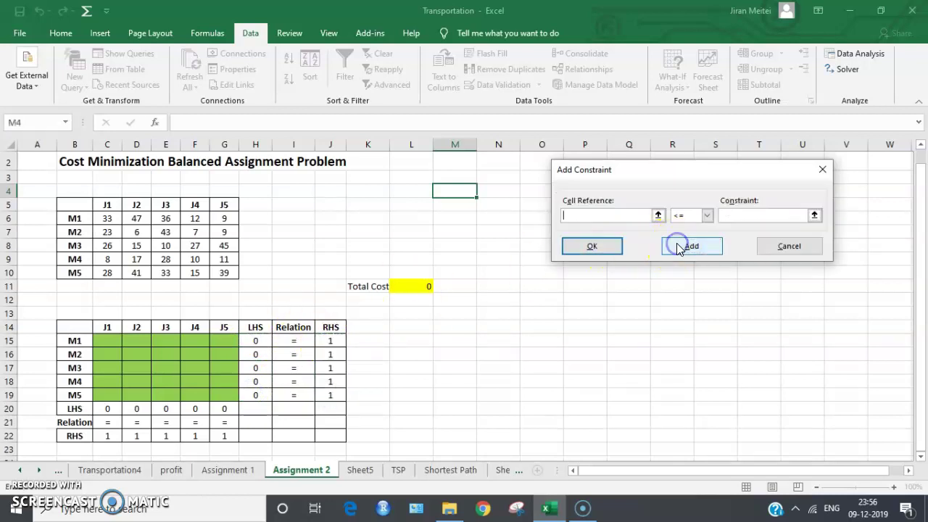
Add a Solver constraint making the job LHS cells C20:G20 equal to the RHS cells C22:G22
drag(100, 411, 227, 412)
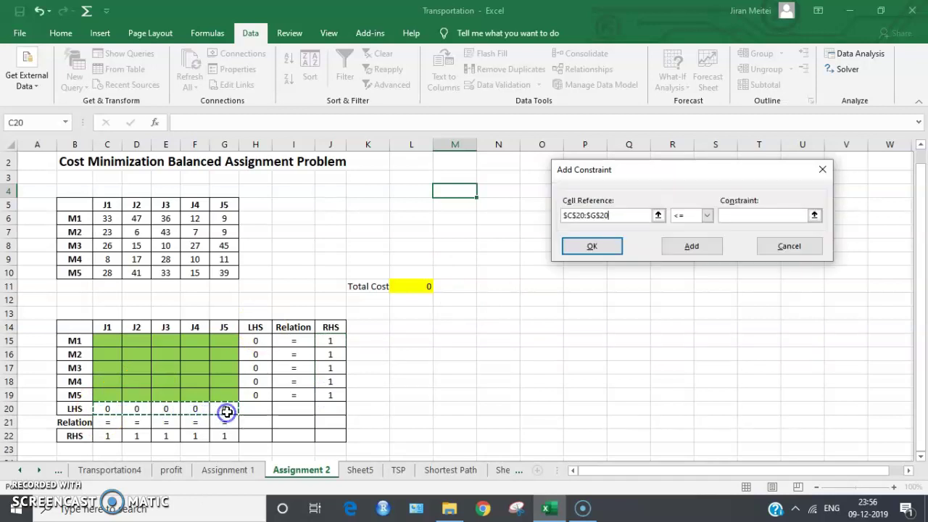
click(707, 215)
click(685, 237)
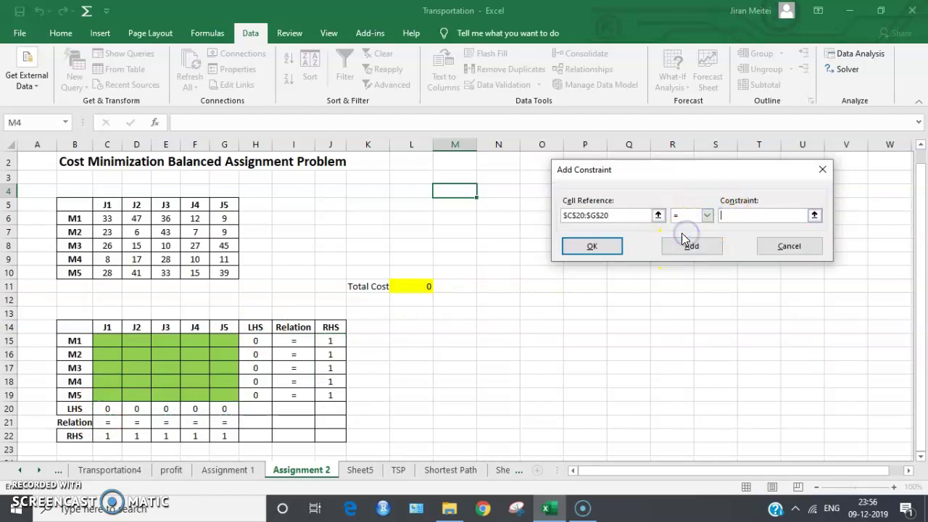
drag(100, 433, 210, 436)
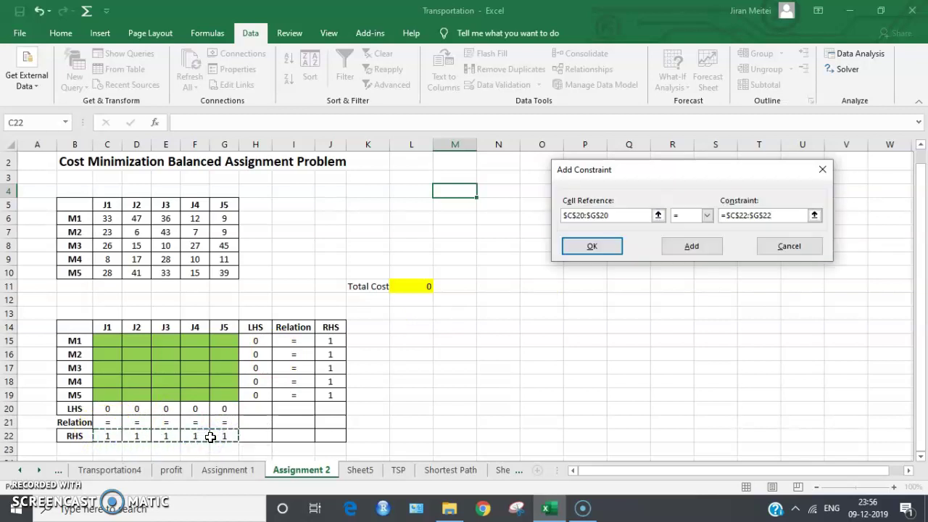
click(593, 245)
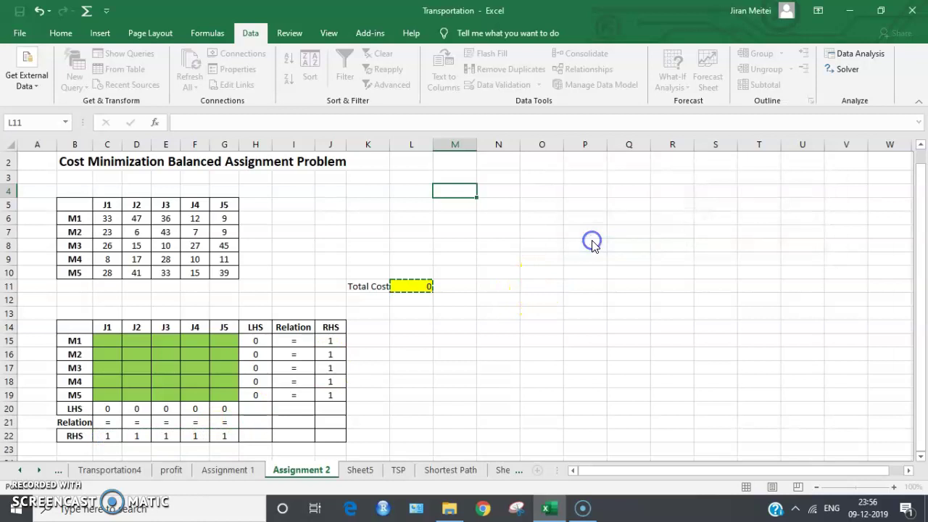
Solve the model with the Simplex LP method and non-negative variables, and keep the Solver solution
click(526, 274)
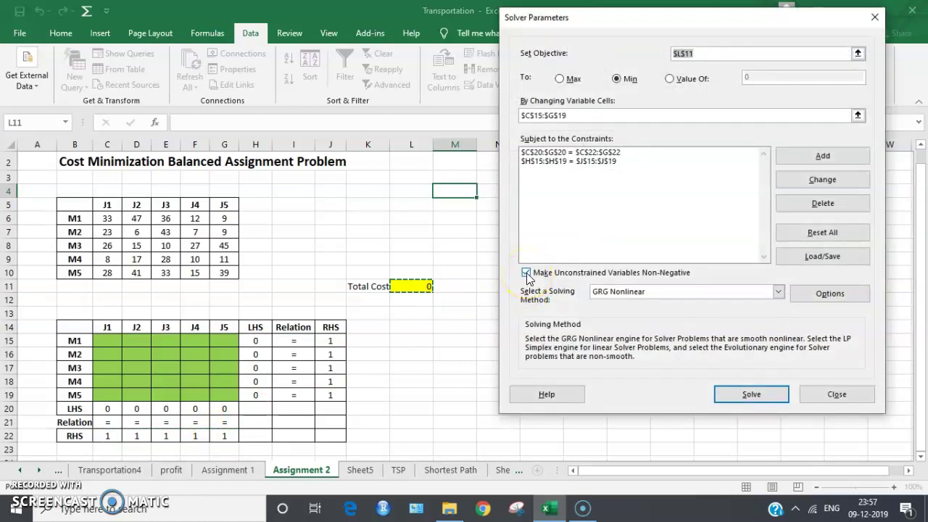
click(672, 294)
click(658, 314)
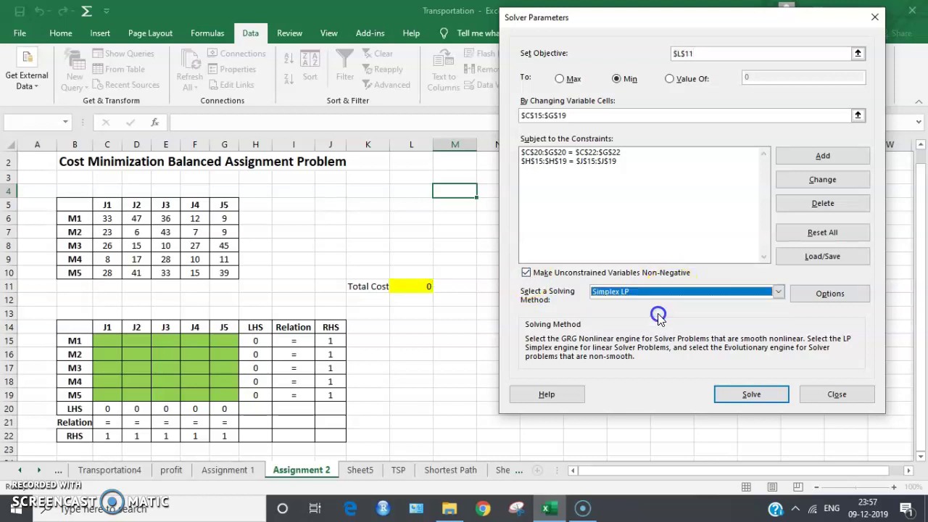
click(739, 395)
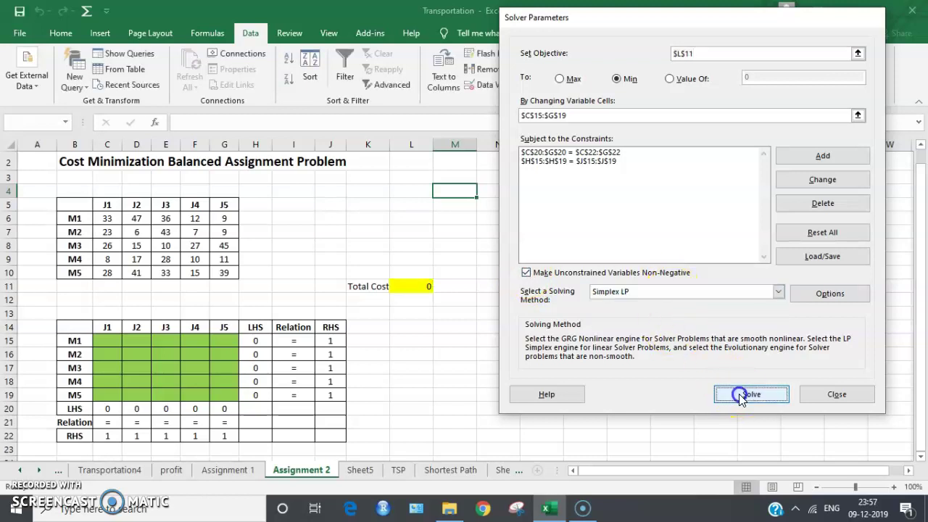
click(306, 282)
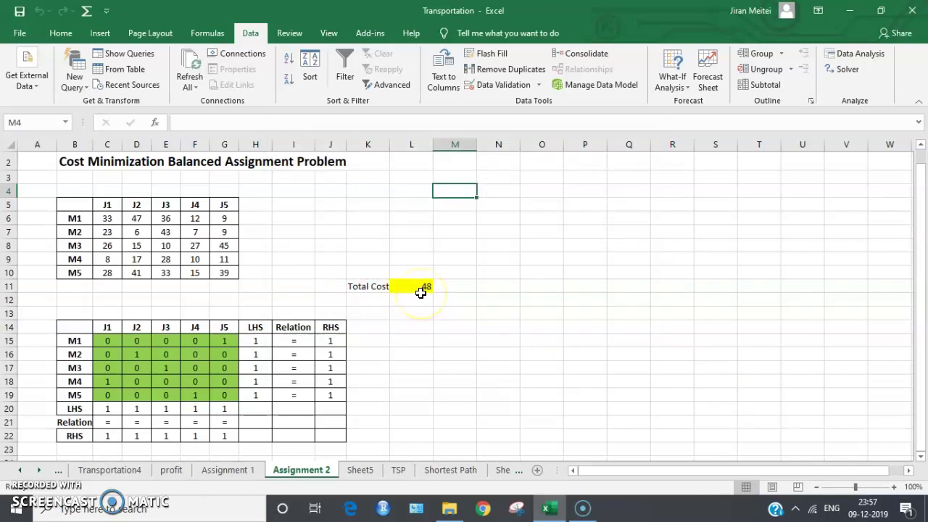
Enter the machine label "M1" in cell L14
click(415, 327)
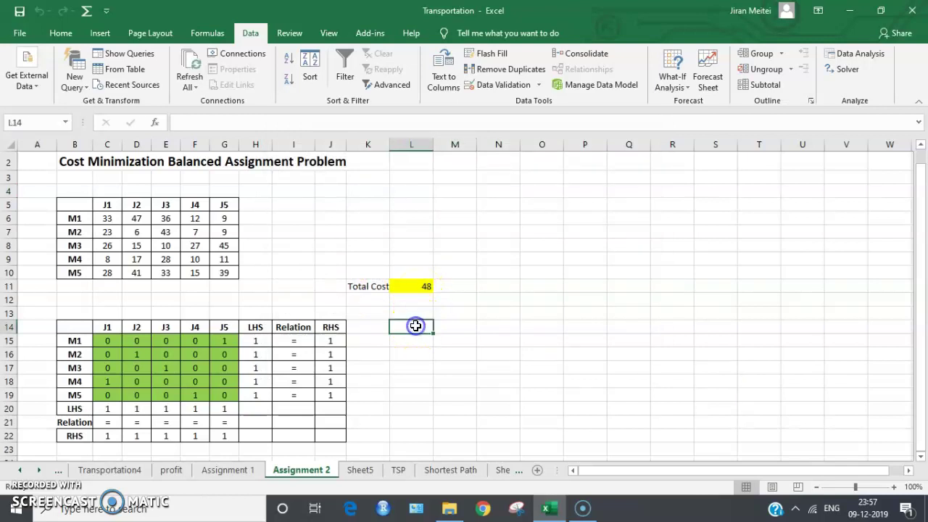
text(M)
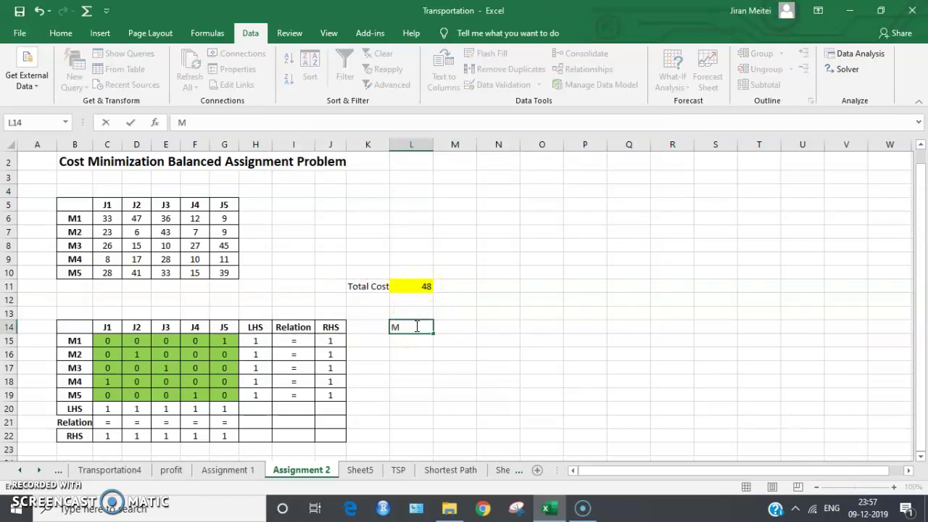
text(1)
key(Tab)
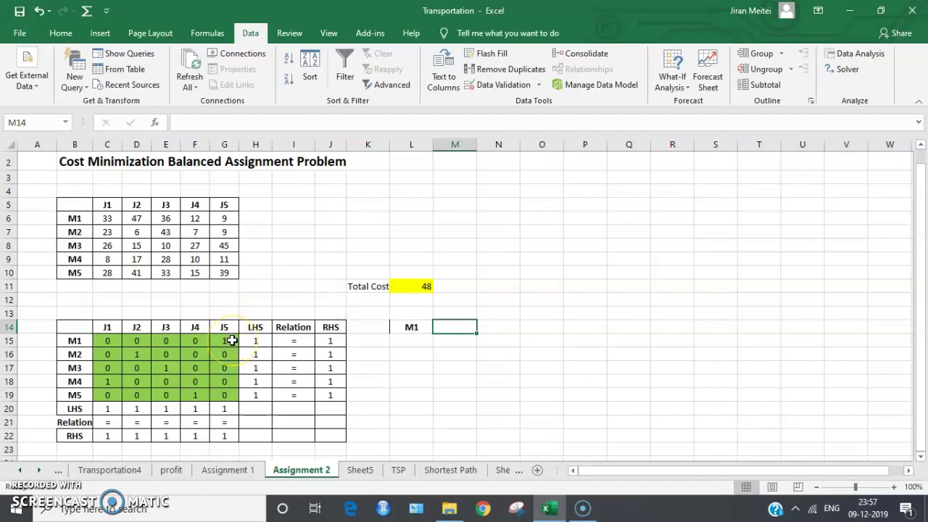
Enter the job label "J5" in cell M14 and replace the machine label in cell L14 with "J5"
text(J)
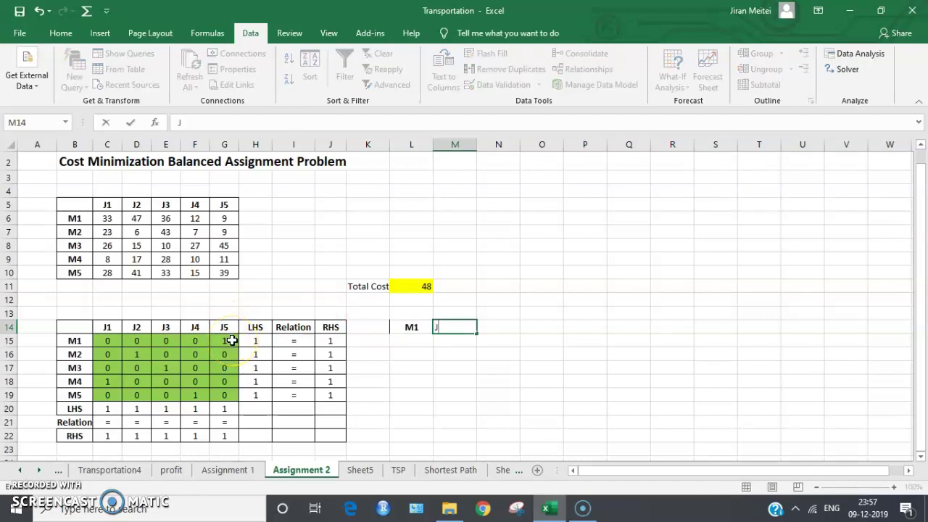
text(5)
key(Return)
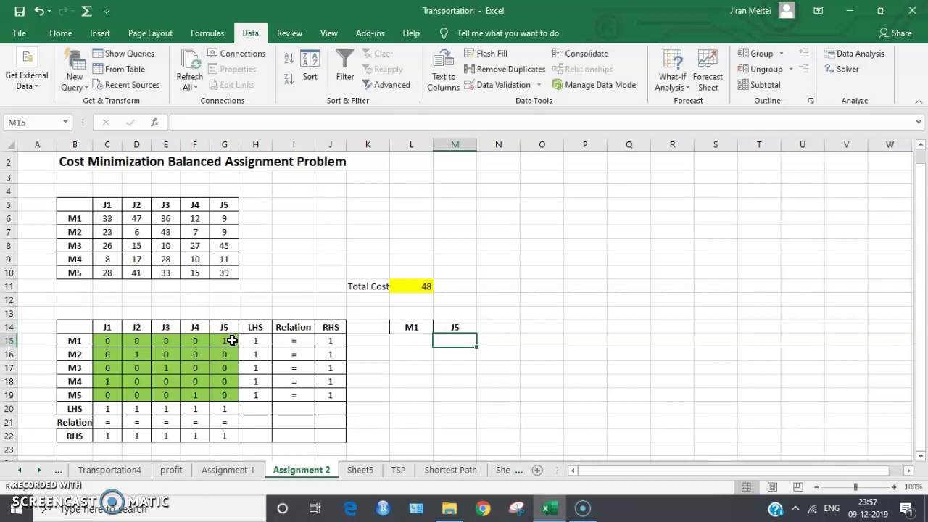
key(Up)
key(Left)
text(j)
key(BackSpace)
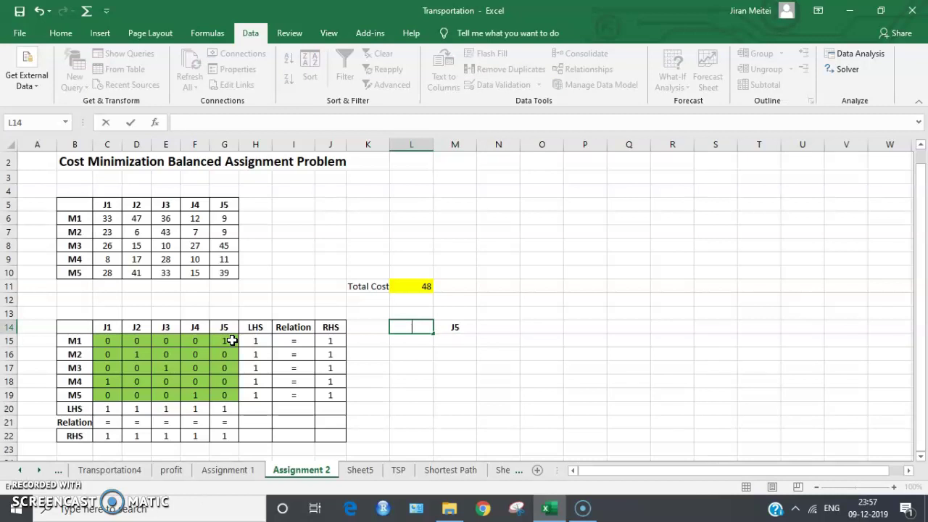
text(J5)
key(Tab)
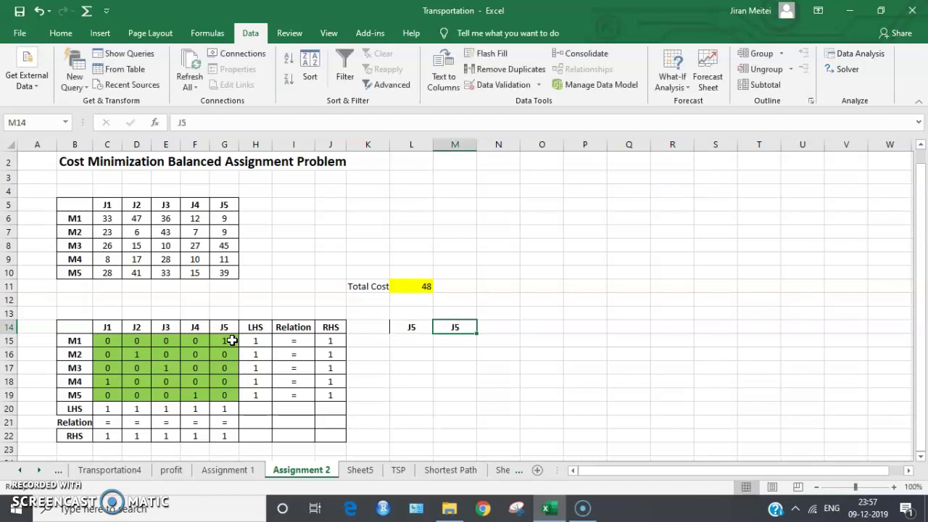
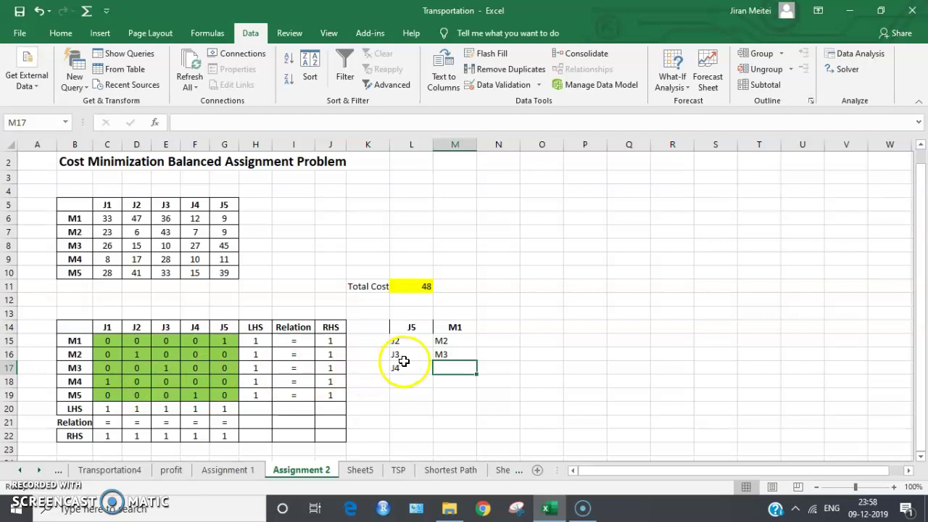
Replace the job label in cell L17 with "J1" and enter the machine label "M4" in cell M17
text(J1)
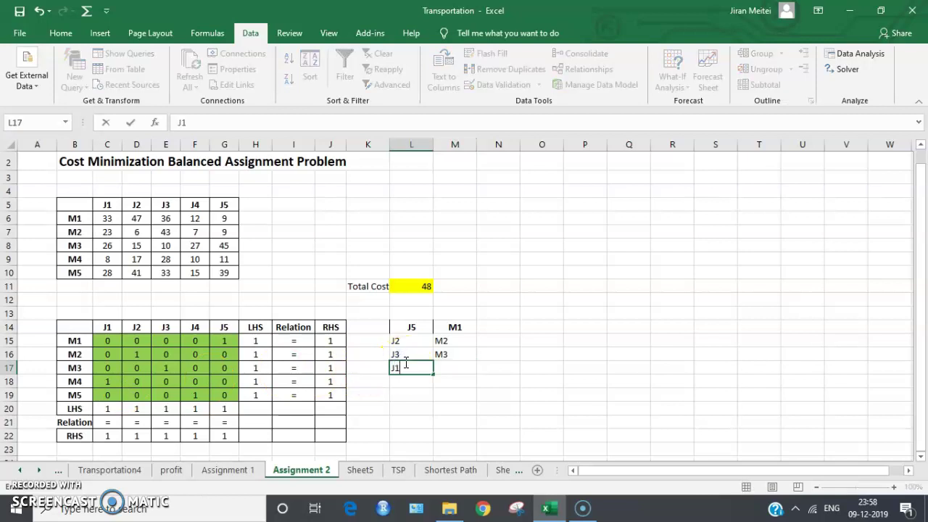
key(Tab)
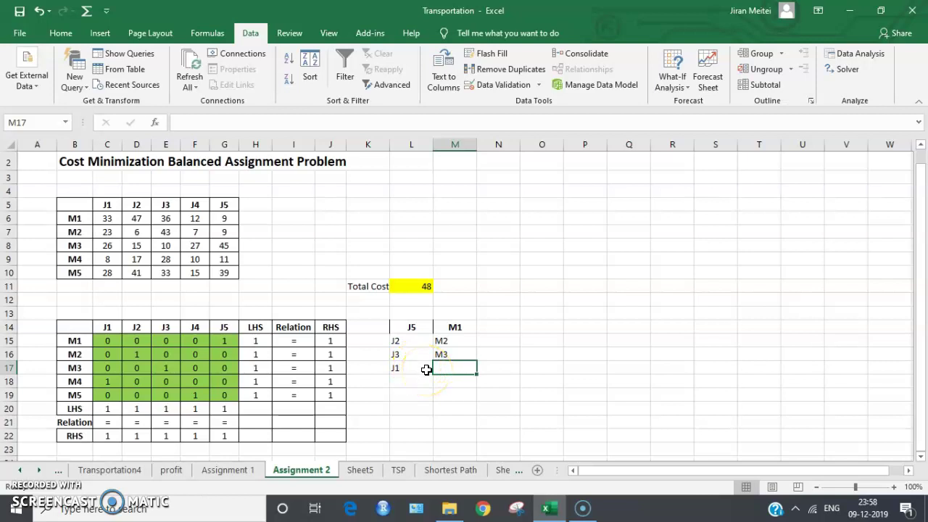
text(M4)
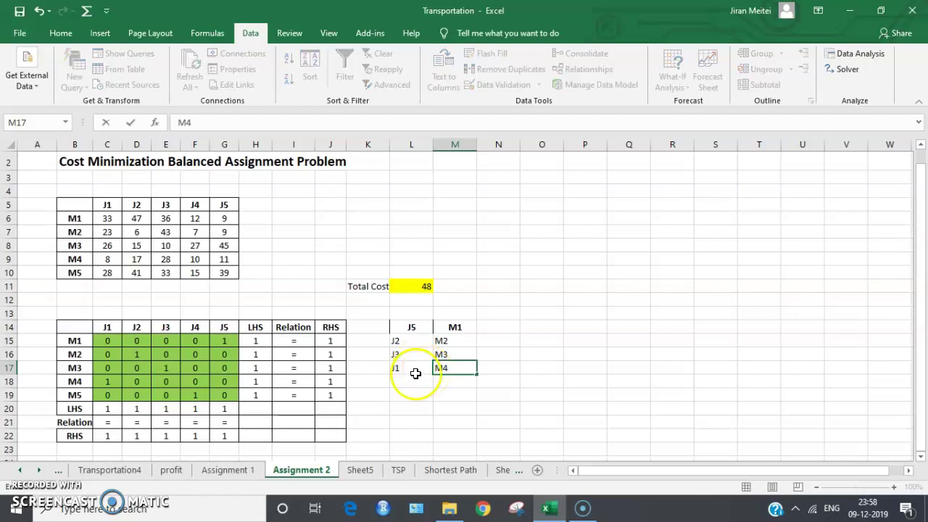
click(413, 378)
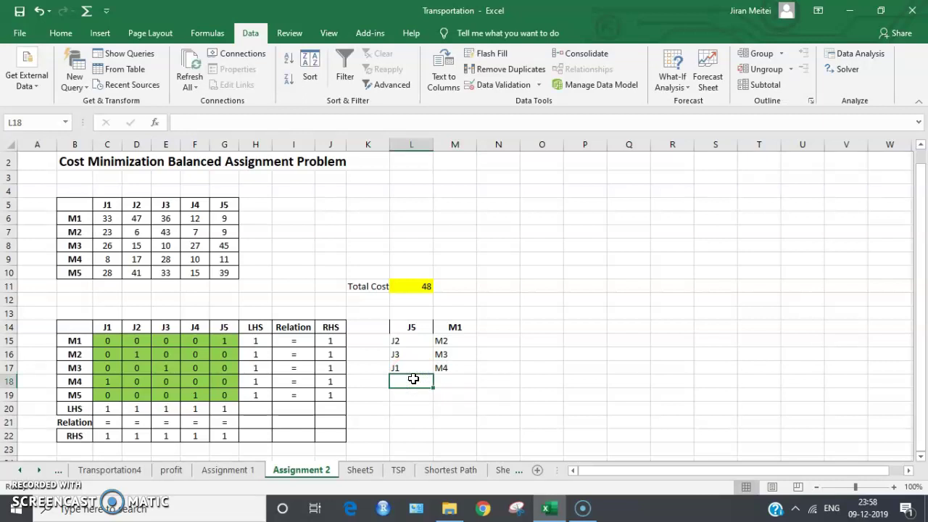
Clear the assignment list in cells L14:M18
drag(398, 324, 452, 373)
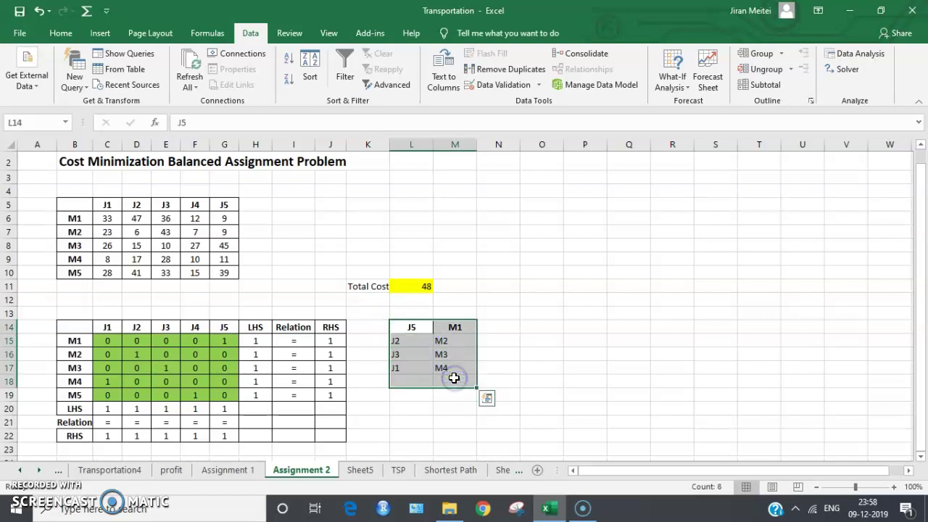
key(Delete)
click(421, 330)
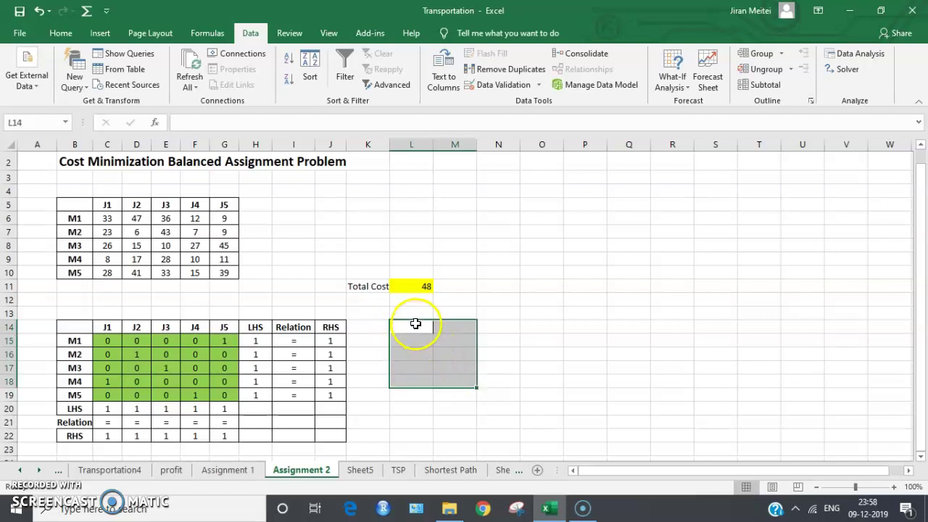
click(415, 323)
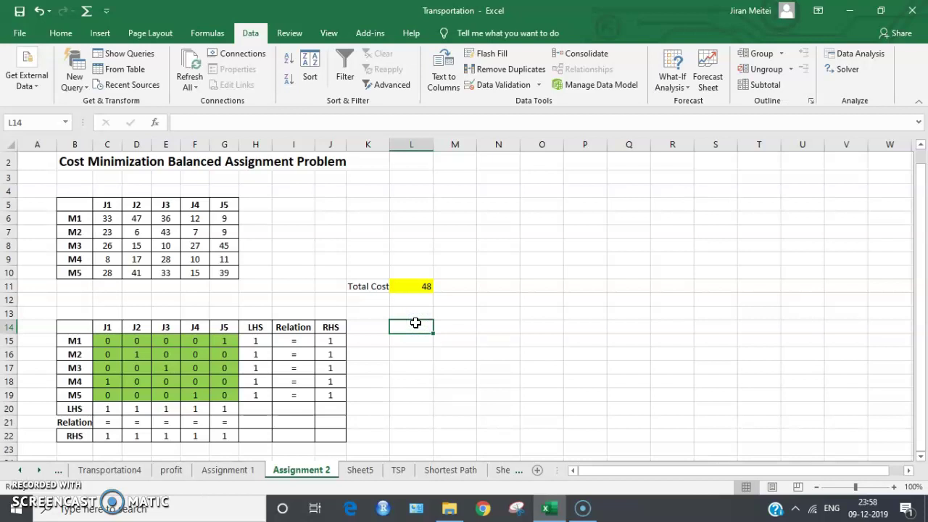
List the first assignment in row 14, with job "J1" in L14 and machine "M4" in M14
text(J1)
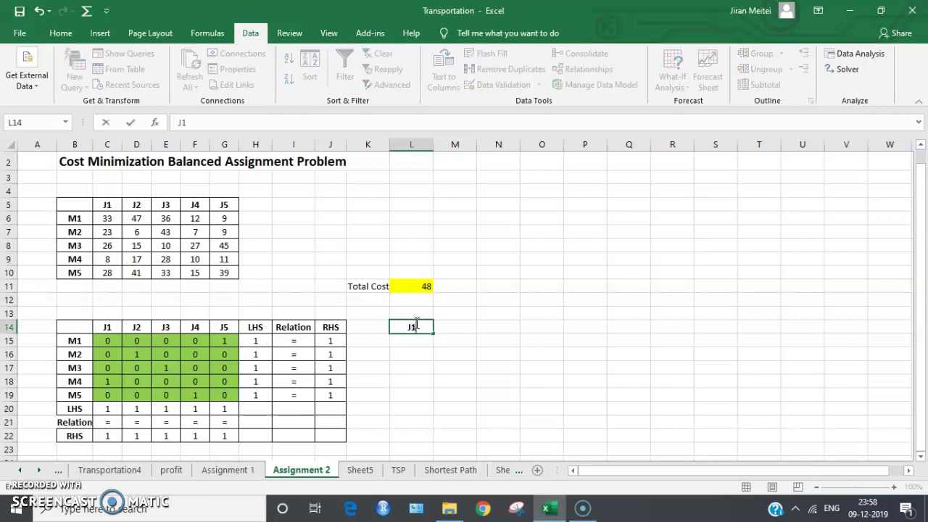
key(Tab)
text(M4)
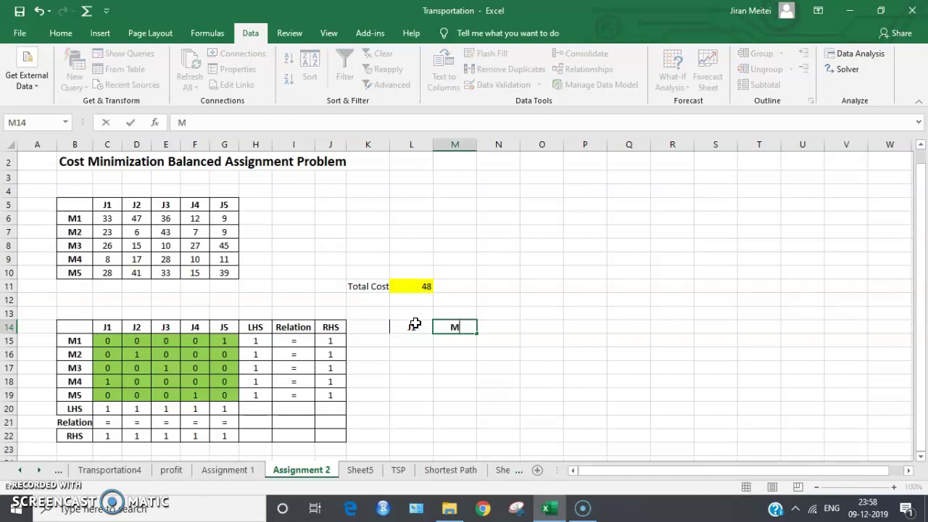
click(414, 324)
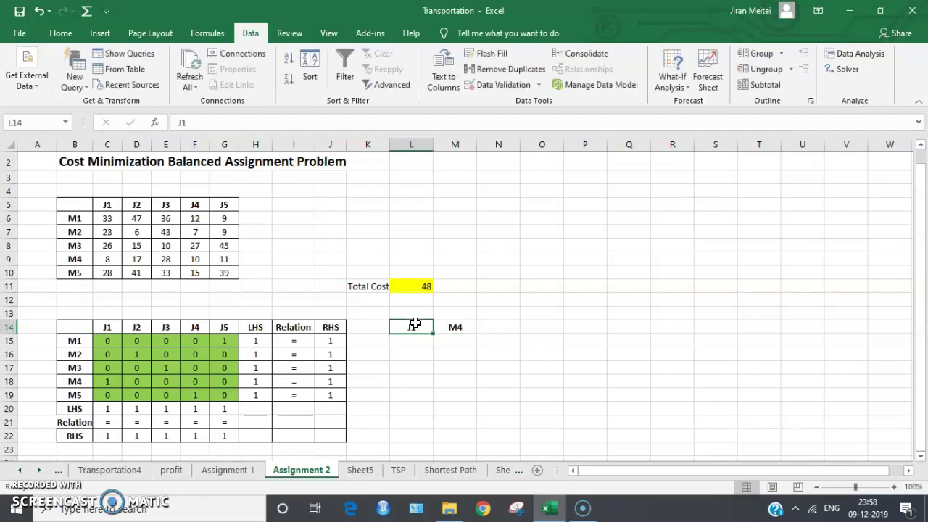
key(Down)
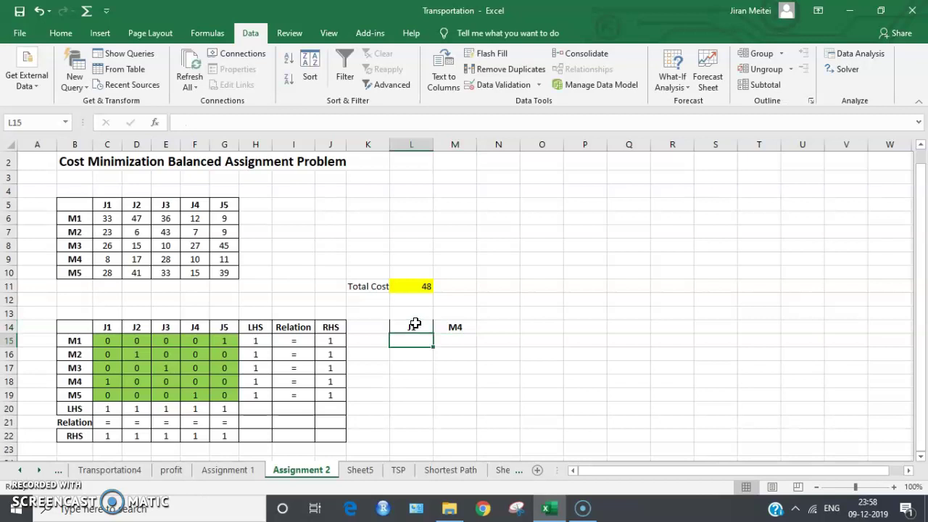
List the second assignment in row 15, with job "J2" in L15 and machine "M2" in M15
text(J2)
key(Tab)
text(M2)
key(Return)
key(Left)
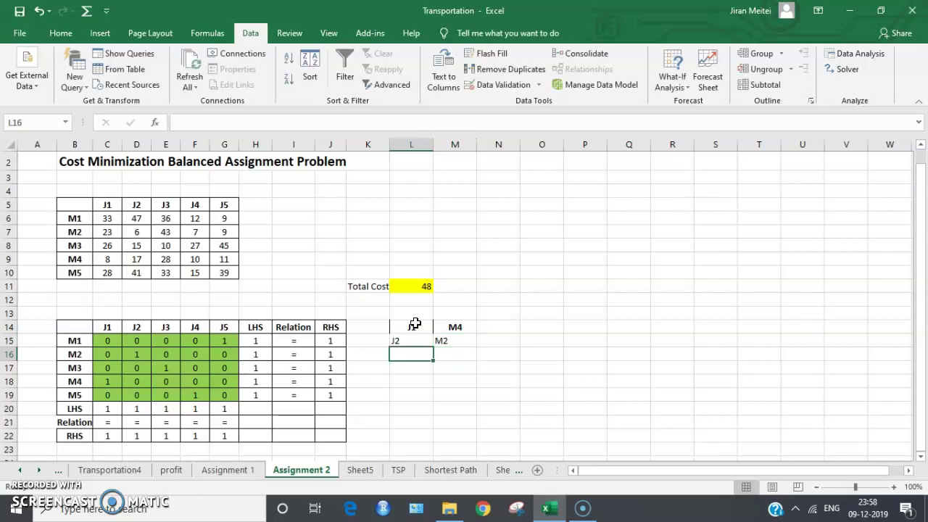
List the third assignment in row 16, with job "J3" in L16 and machine "M3" in M16
text(J3)
key(Tab)
text(M2)
key(BackSpace)
text(3)
key(Return)
key(Left)
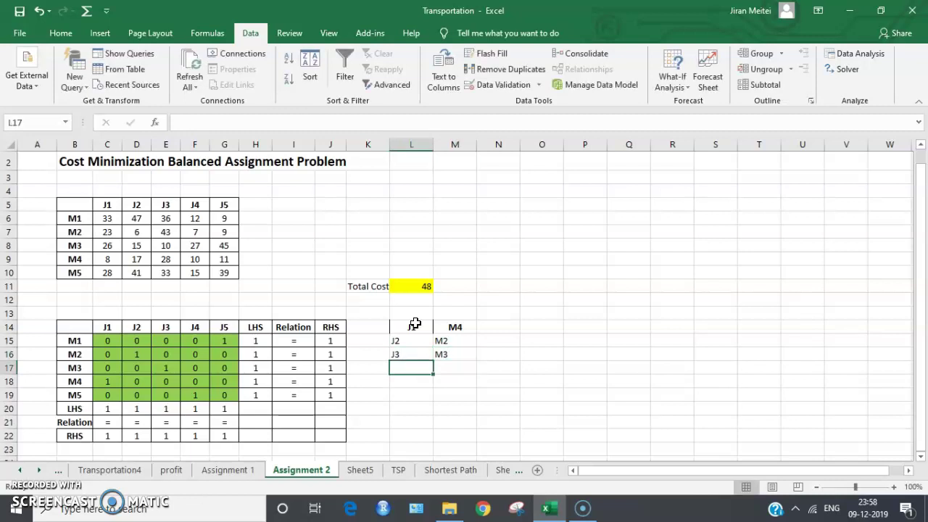
List the last two assignments in L17:M18, pairing job "J4" with machine "M5" and job "J5" with machine "M1"
text(J4)
key(Tab)
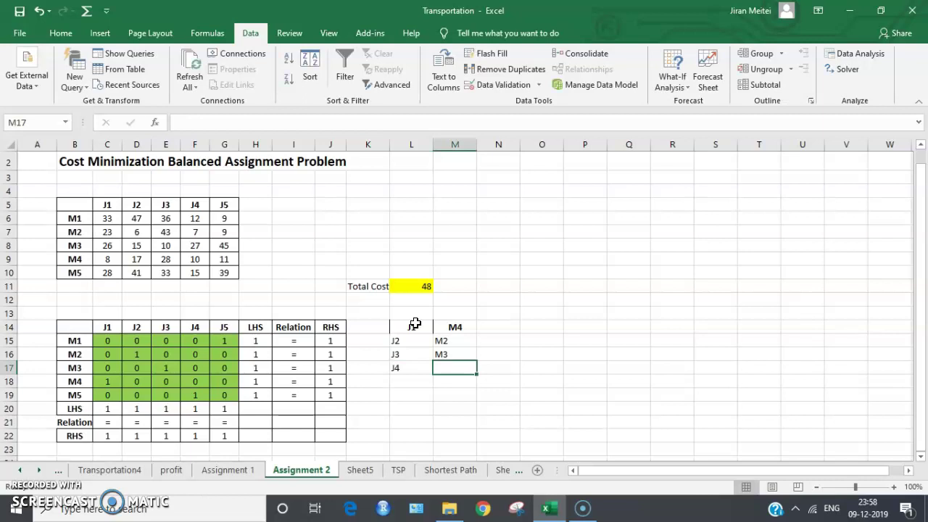
text(M5)
key(Return)
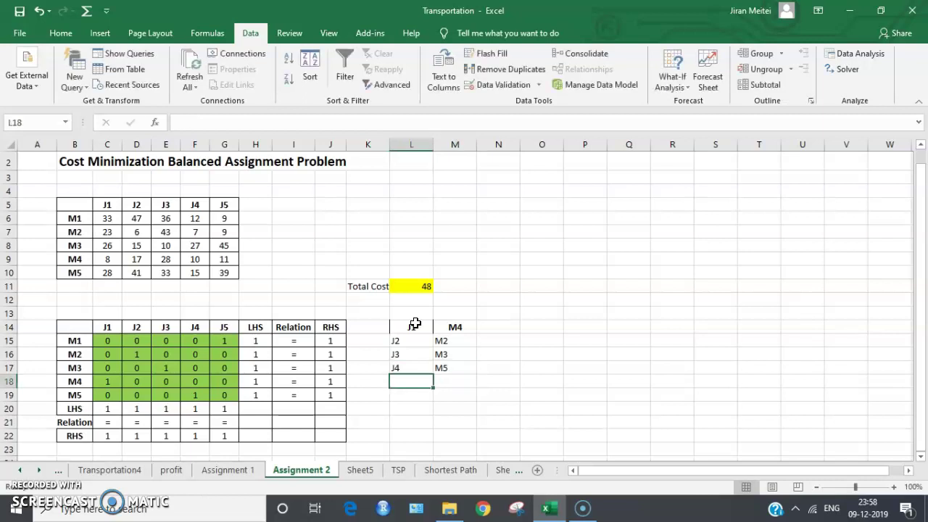
text(J5)
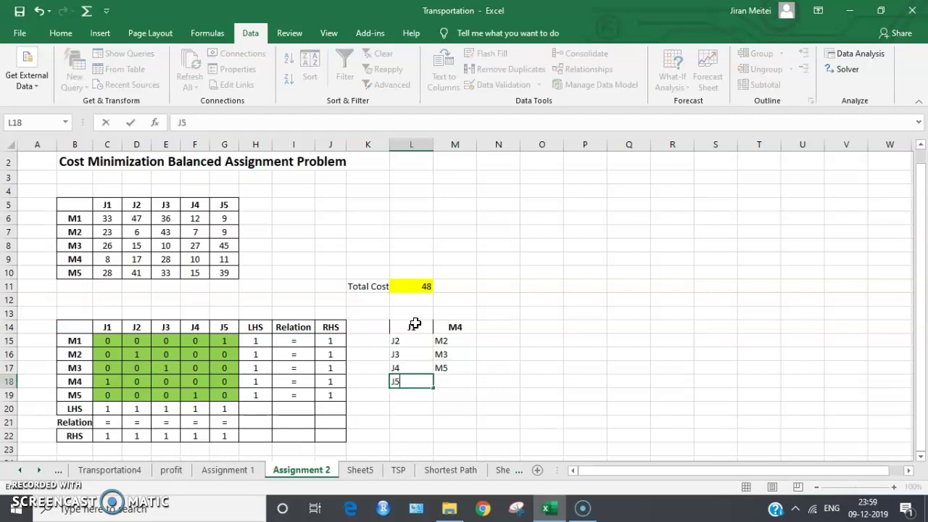
key(Tab)
text(M1)
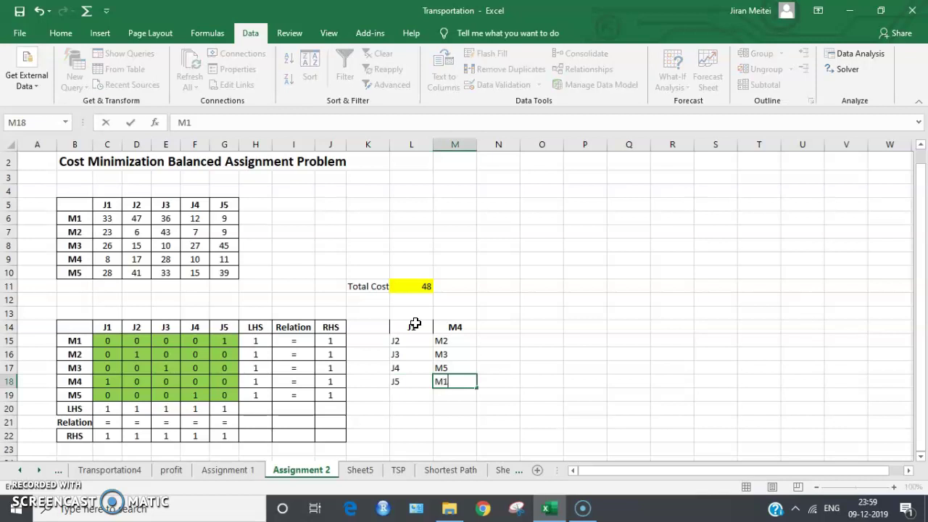
Center the job and machine labels in the assignment list L14:M18
drag(408, 325, 441, 380)
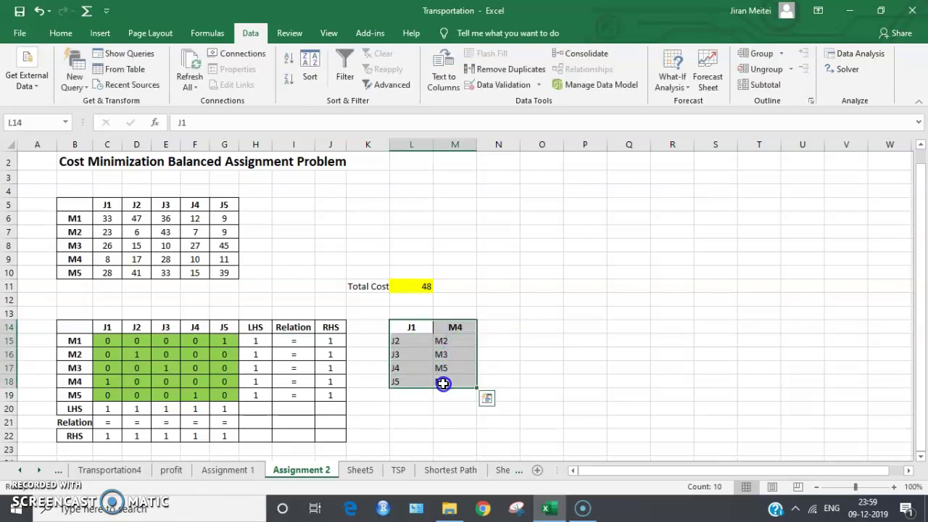
click(71, 36)
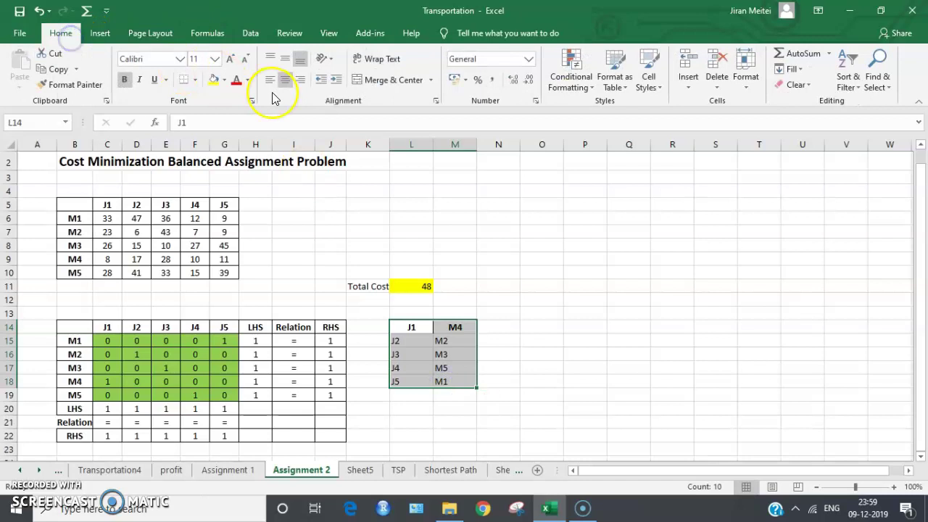
click(285, 81)
click(285, 81)
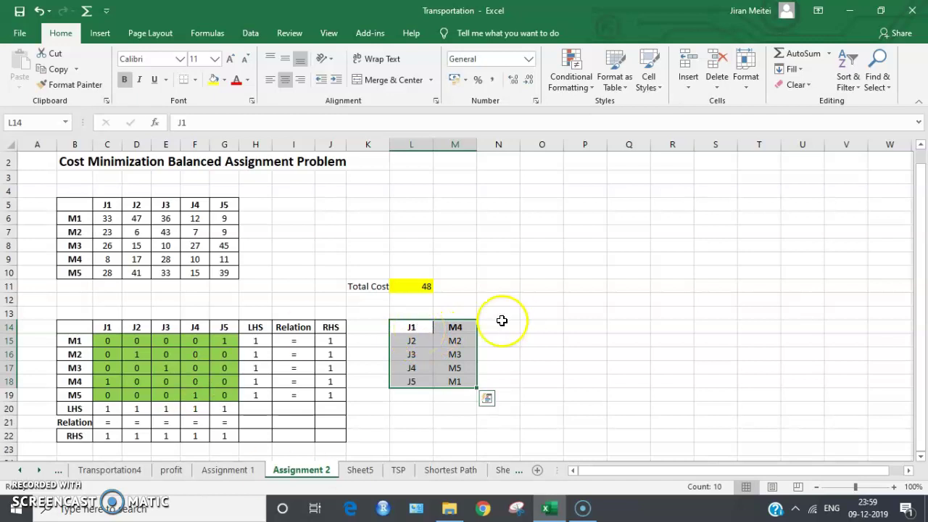
click(426, 284)
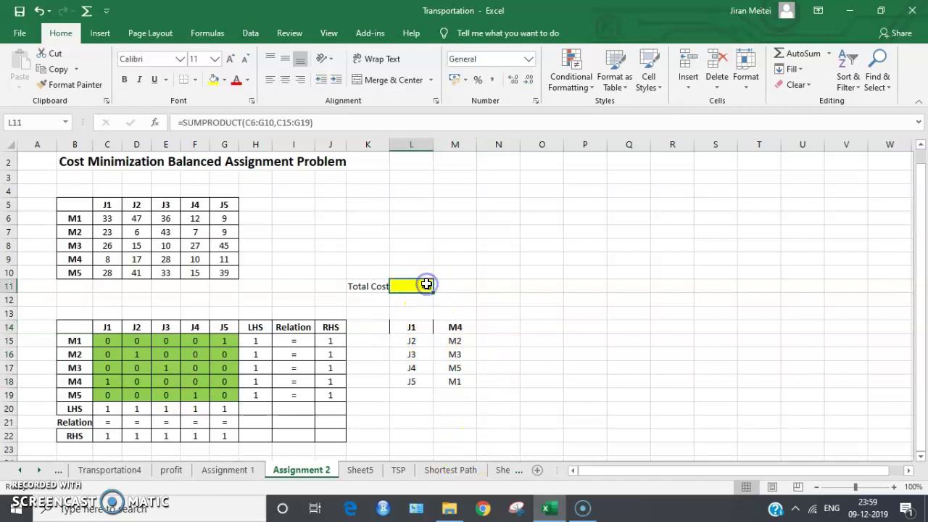
click(512, 322)
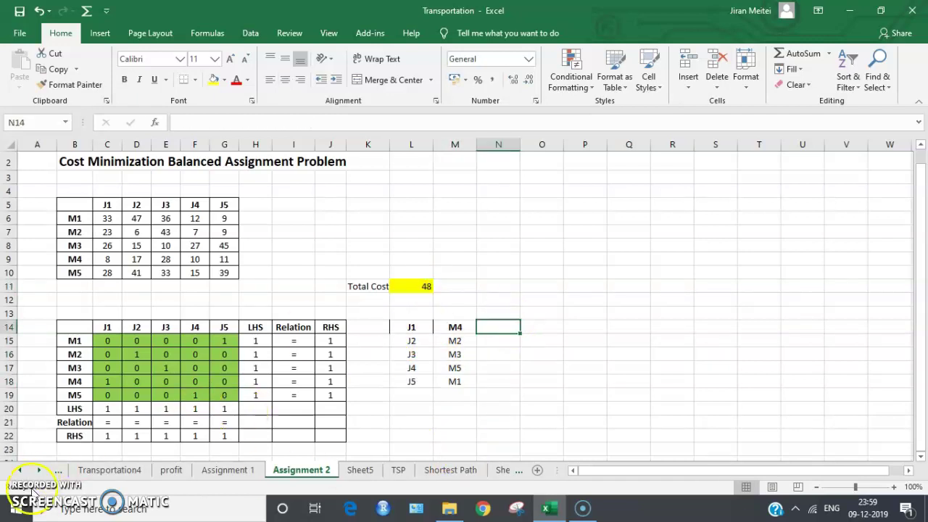